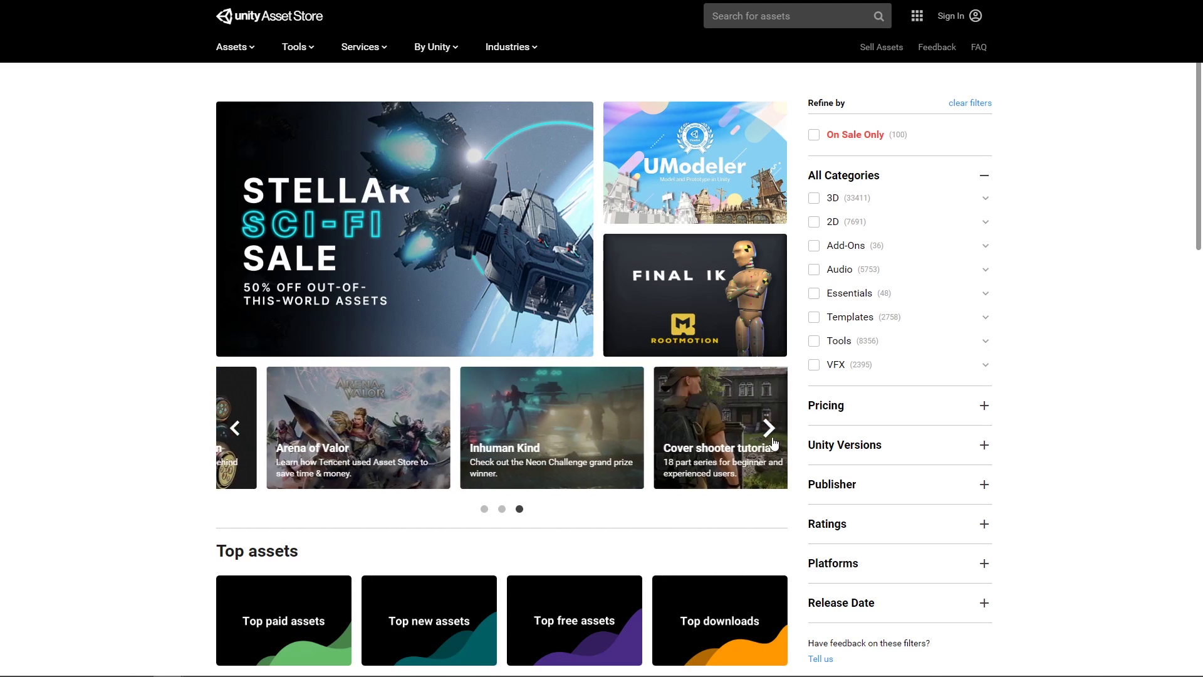
Look through the preview images of the 3D Game Kit Lite asset in the Asset Store
{"action": "left_click_drag", "start_coordinate": [1199, 227], "coordinate": [1113, 576]}
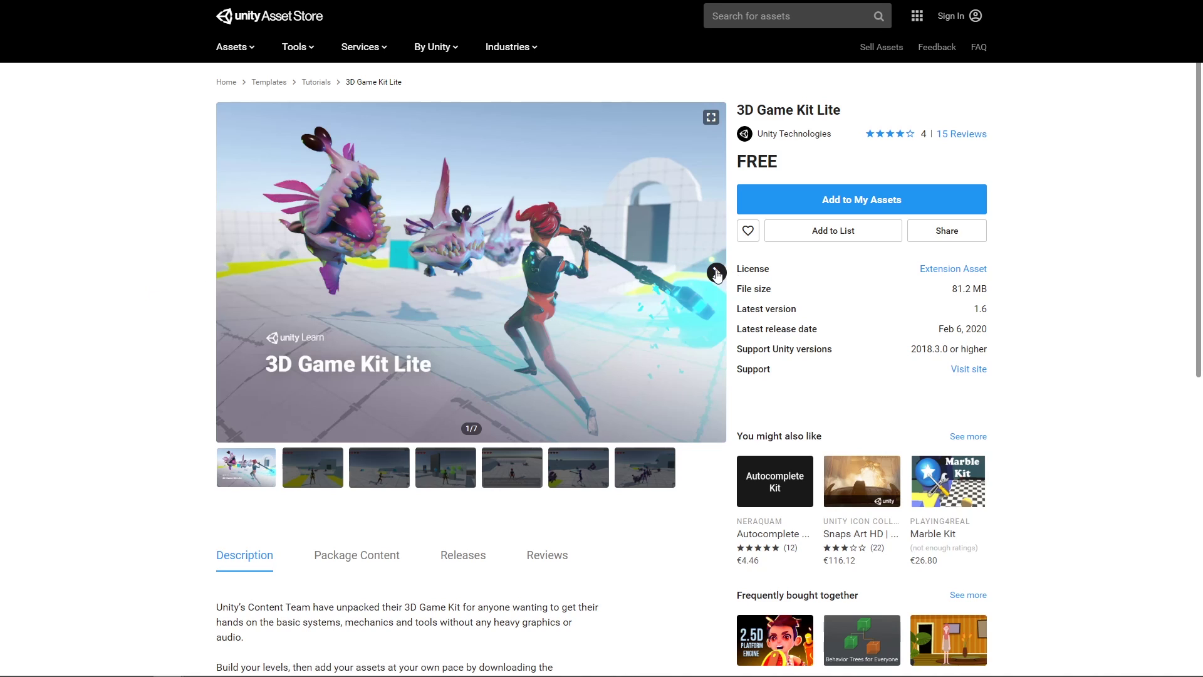
{"action": "left_click", "coordinate": [716, 273]}
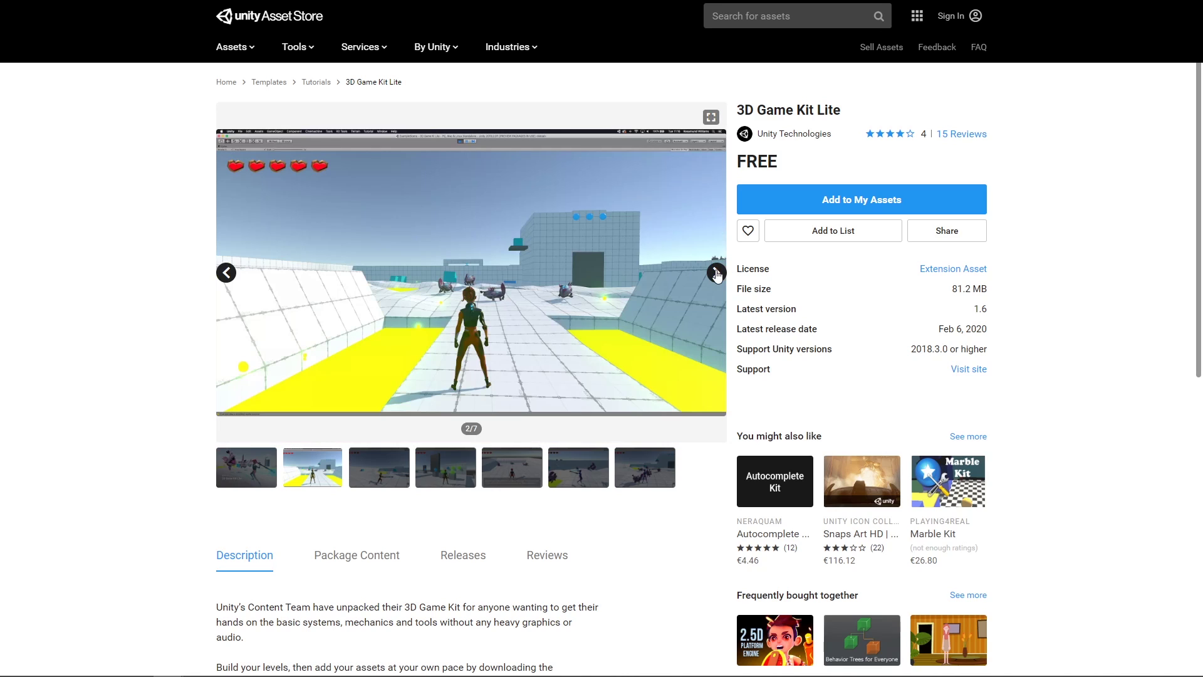
{"action": "left_click", "coordinate": [716, 273]}
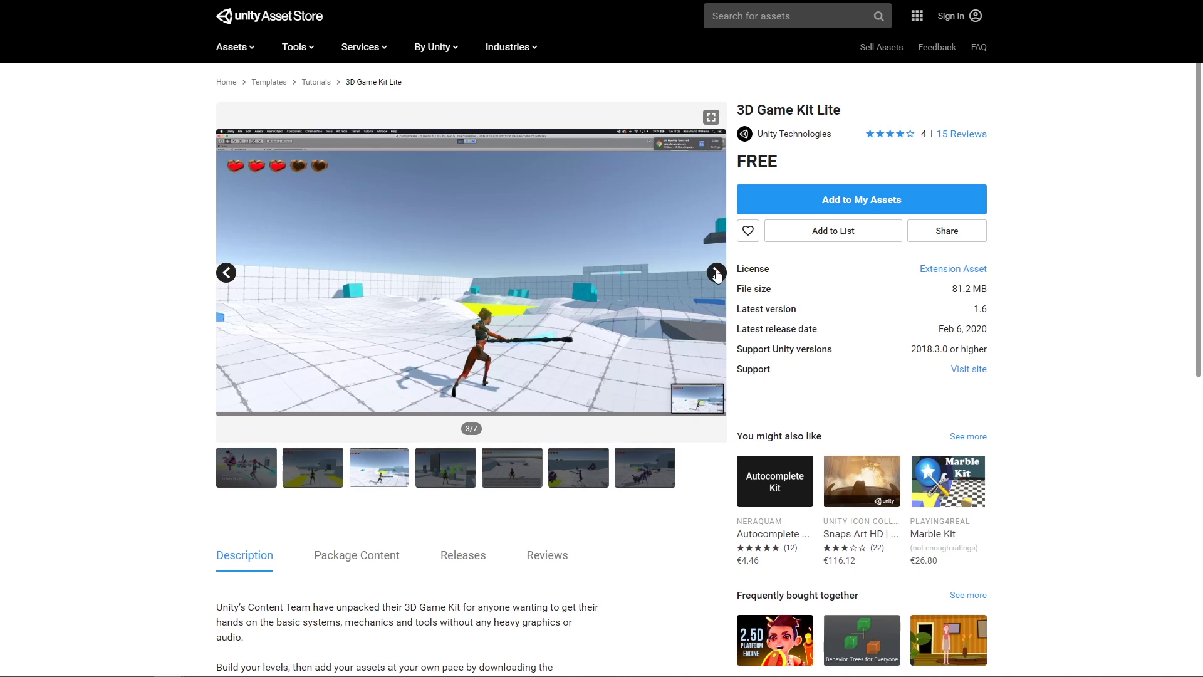
{"action": "left_click", "coordinate": [717, 272]}
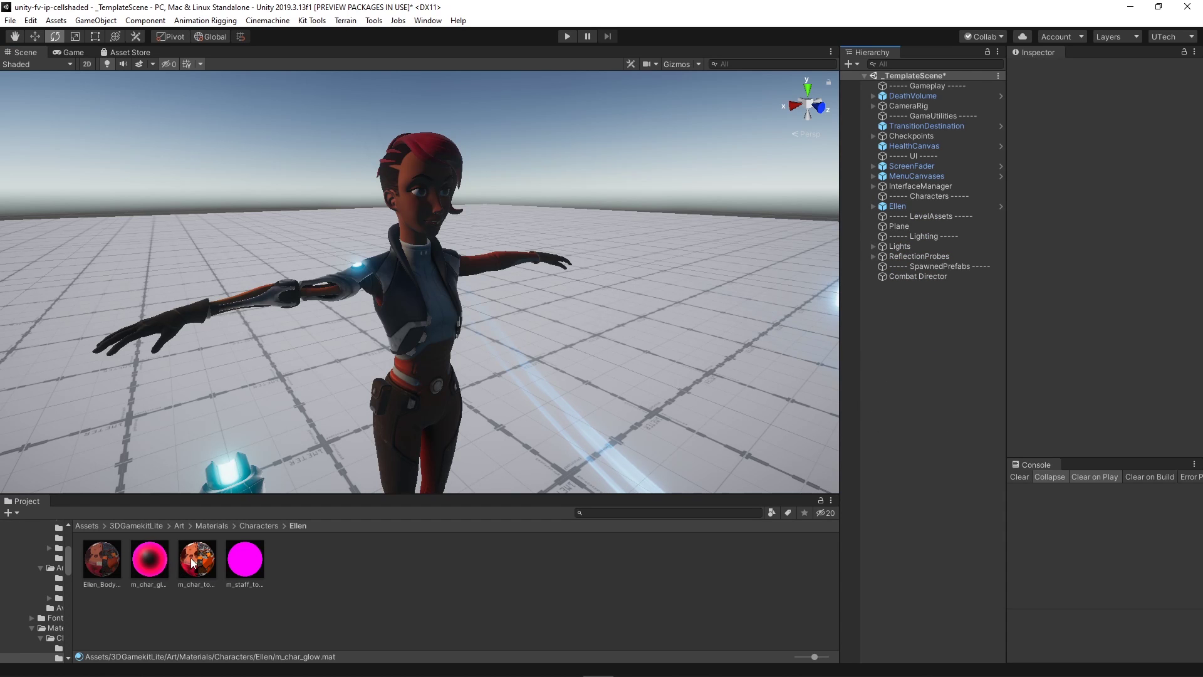
Select the m_char_glow material in the Ellen materials folder and open its GhostGlow shader for editing
{"action": "left_click", "coordinate": [196, 560]}
{"action": "left_click", "coordinate": [139, 564]}
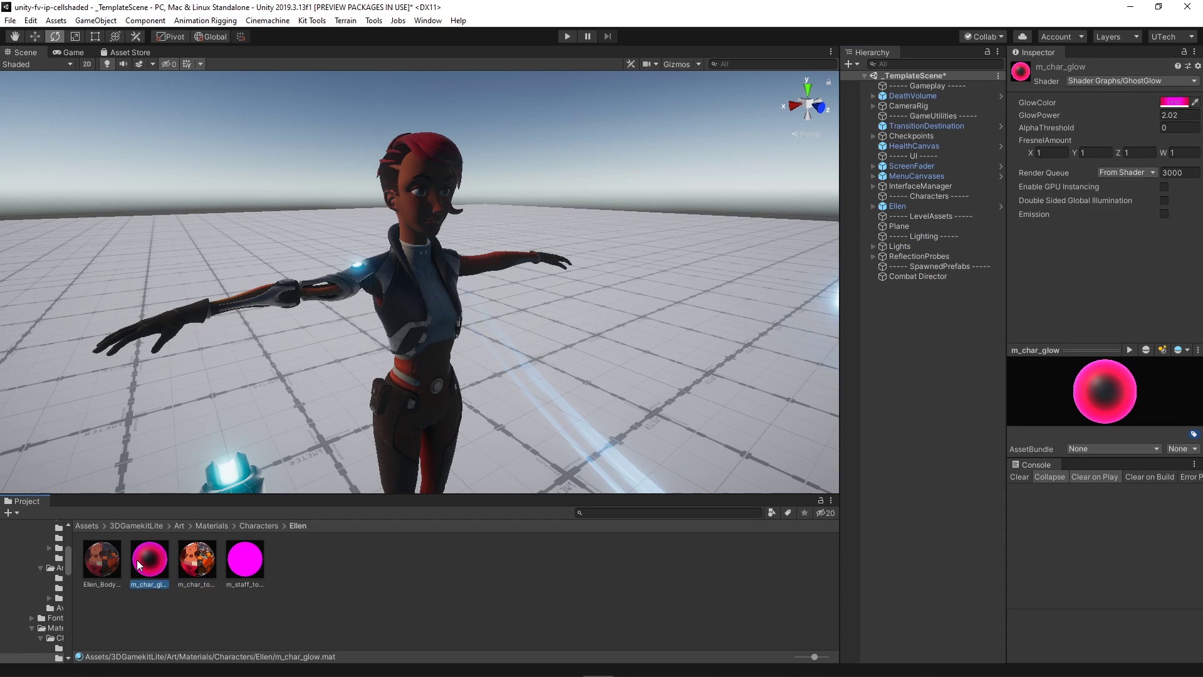
{"action": "left_click", "coordinate": [1198, 67]}
{"action": "left_click", "coordinate": [1154, 92]}
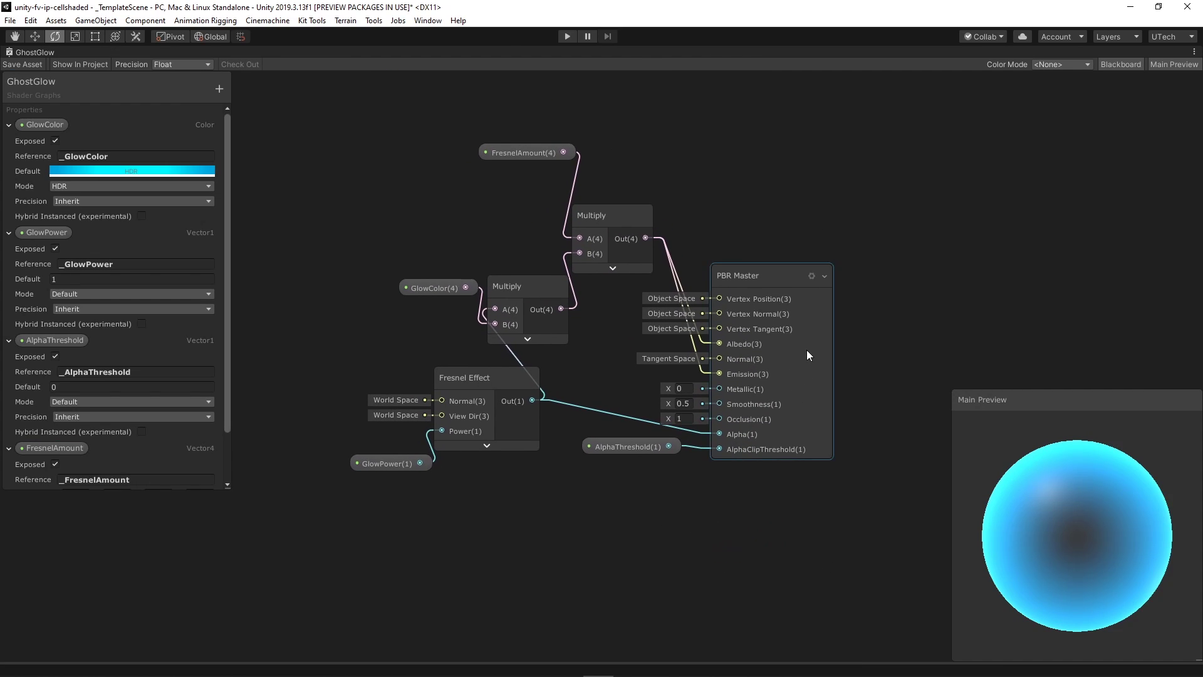
Reposition the PBR Master, AlphaThreshold and Fresnel Effect nodes in the GhostGlow graph
{"action": "left_click_drag", "start_coordinate": [807, 350], "coordinate": [862, 275]}
{"action": "left_click_drag", "start_coordinate": [619, 448], "coordinate": [637, 423]}
{"action": "left_click_drag", "start_coordinate": [495, 422], "coordinate": [517, 428]}
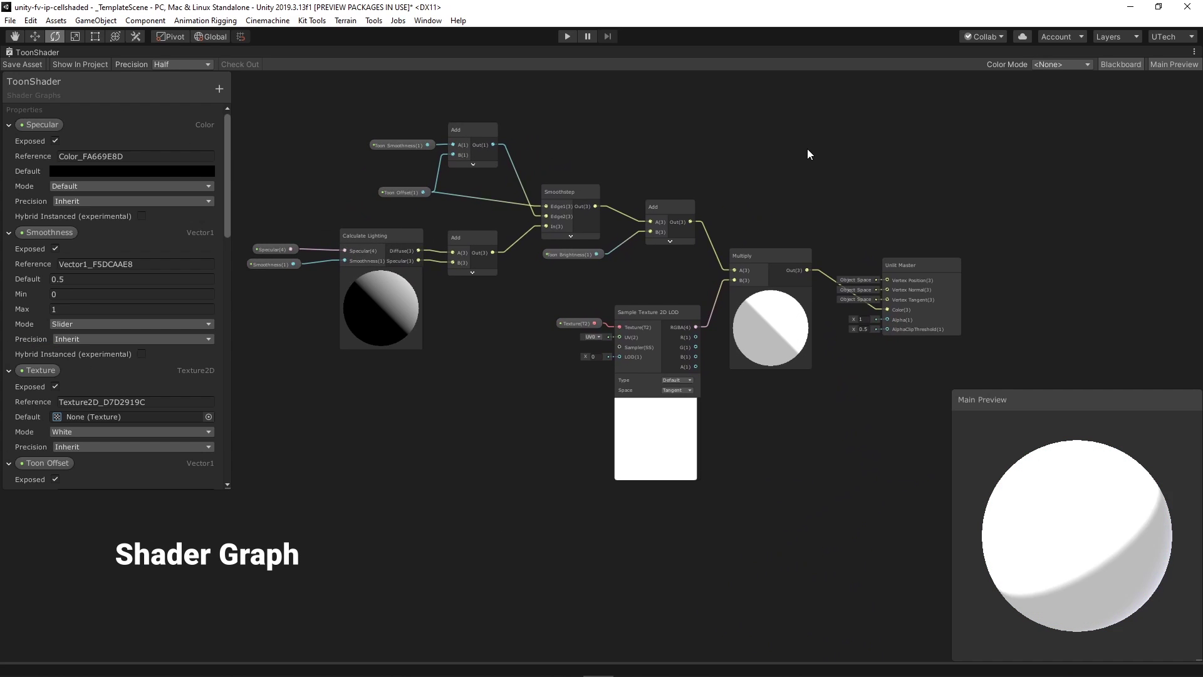
Set the ToonShader graph's main preview to a custom mesh, choosing a Chomper Body mesh
{"action": "middle_click_drag", "start_coordinate": [910, 371], "coordinate": [978, 365]}
{"action": "scroll", "coordinate": [977, 365], "scroll_direction": "down", "scroll_amount": 1}
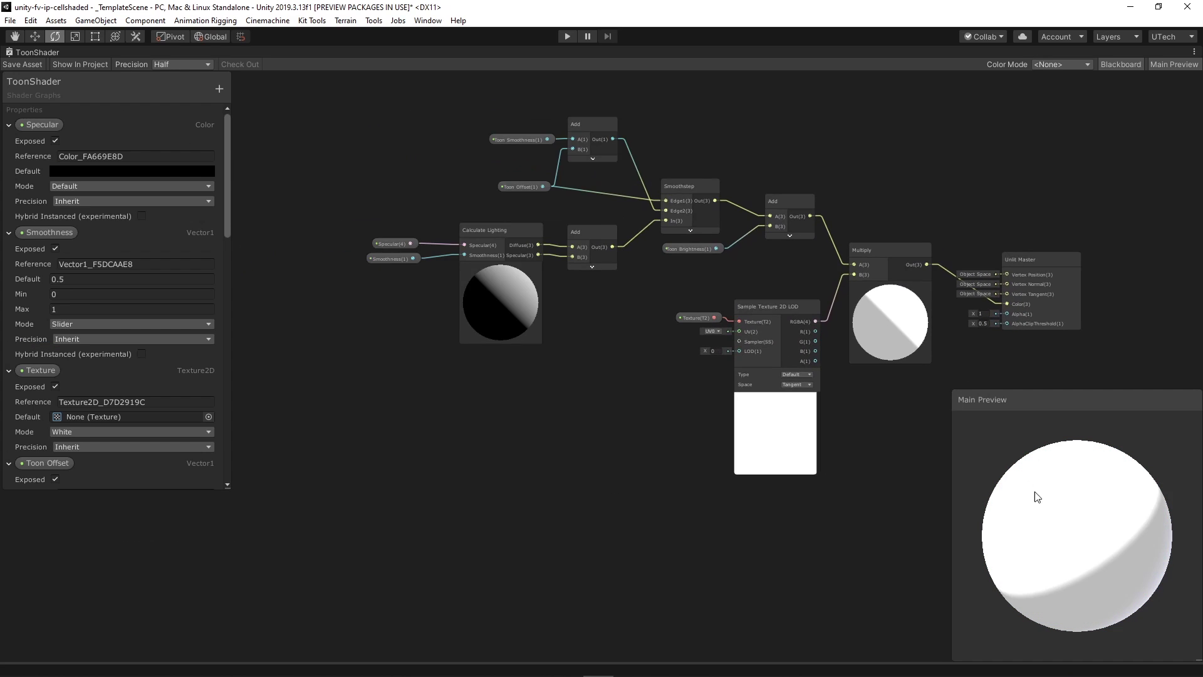
{"action": "left_click", "coordinate": [1081, 577]}
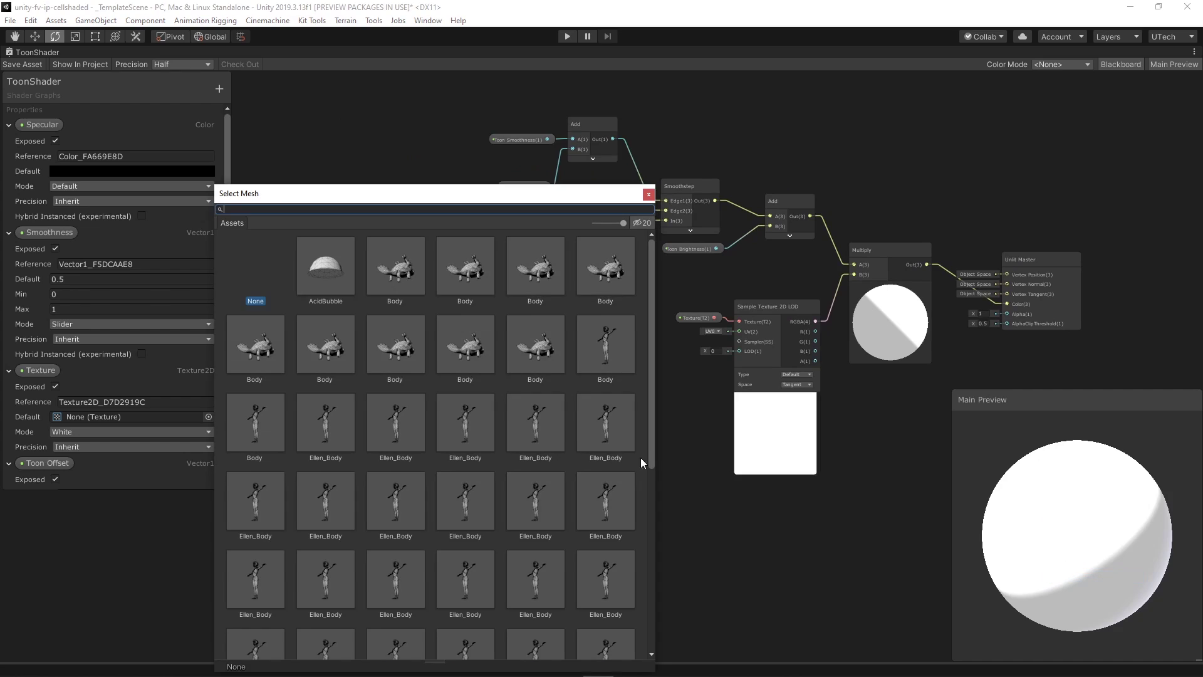
{"action": "left_click", "coordinate": [477, 421]}
{"action": "left_click", "coordinate": [525, 438]}
{"action": "left_click", "coordinate": [517, 370]}
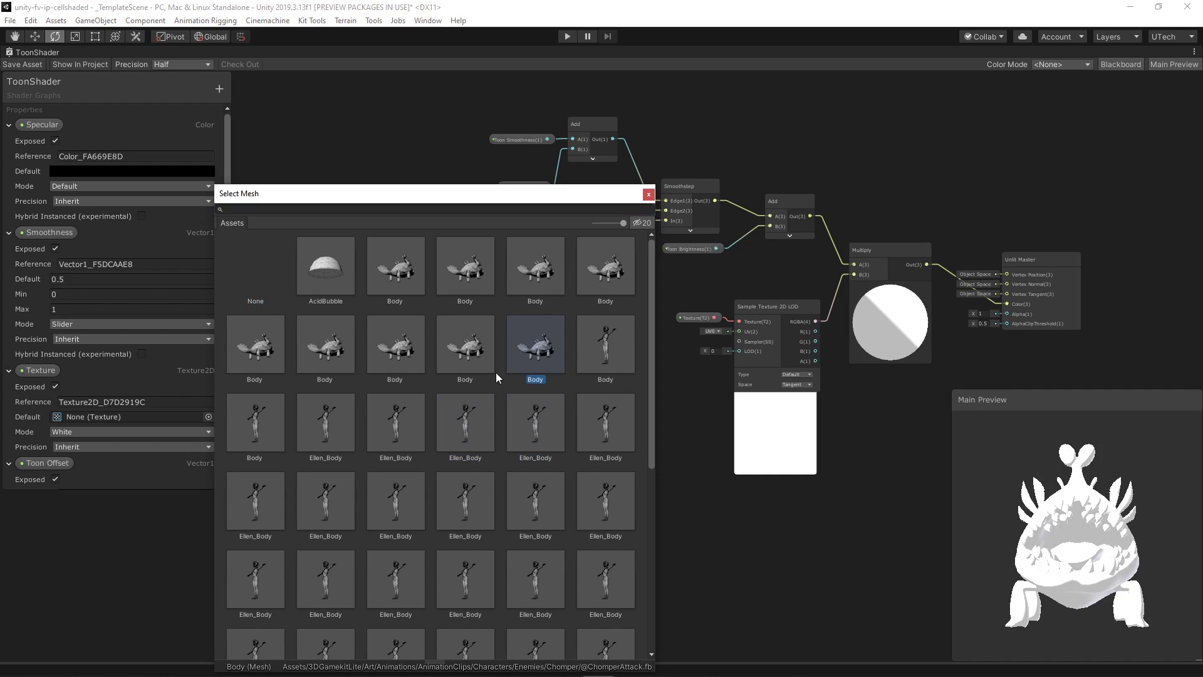
{"action": "left_click", "coordinate": [476, 372]}
{"action": "left_click", "coordinate": [471, 282]}
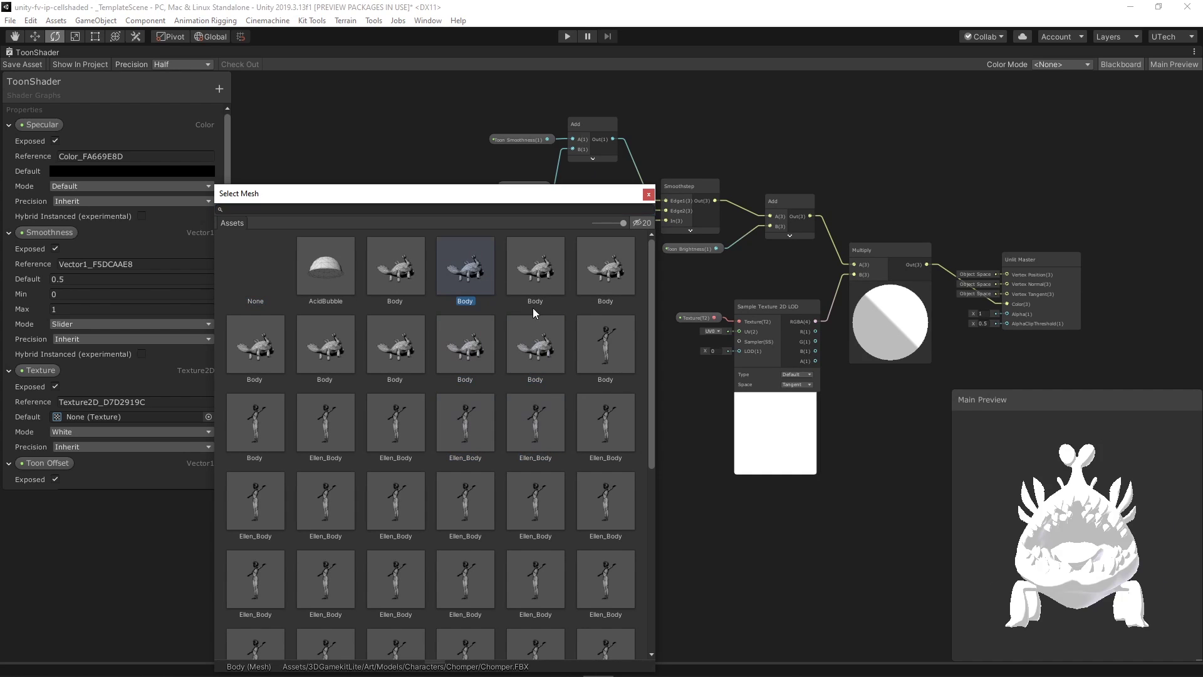
{"action": "left_click", "coordinate": [538, 346]}
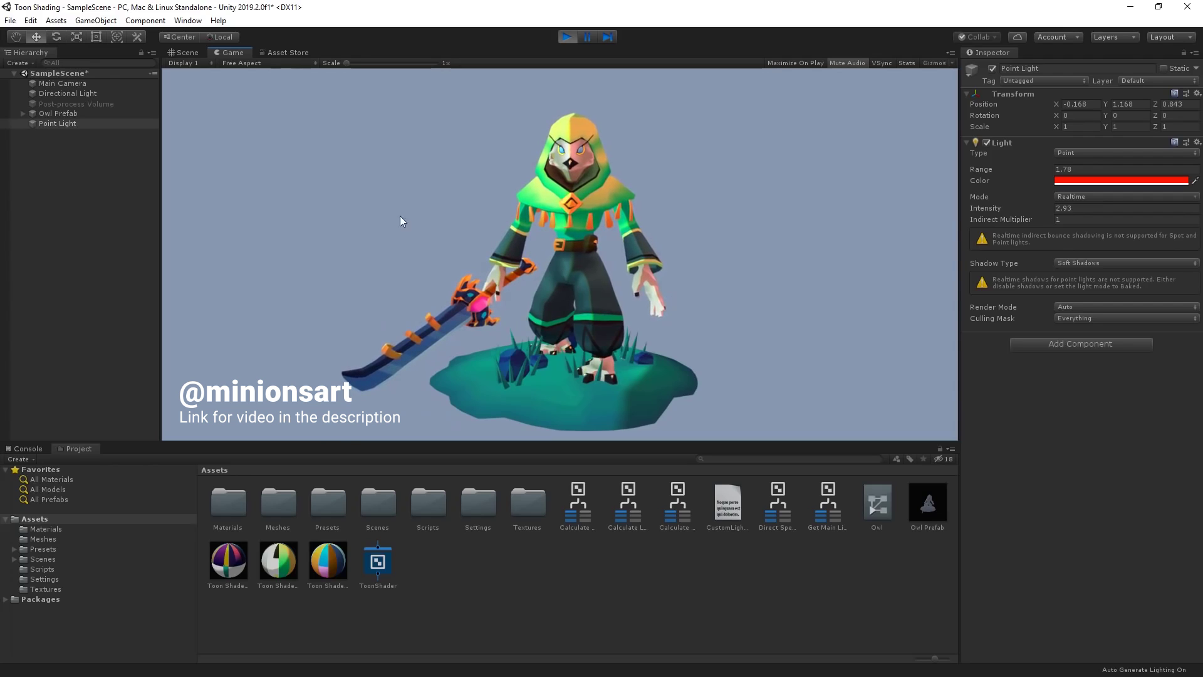
Check the toon shading in the Scene view, rotating the light above the red-haired character
{"action": "left_click", "coordinate": [184, 53]}
{"action": "left_click_drag", "start_coordinate": [351, 238], "coordinate": [427, 230]}
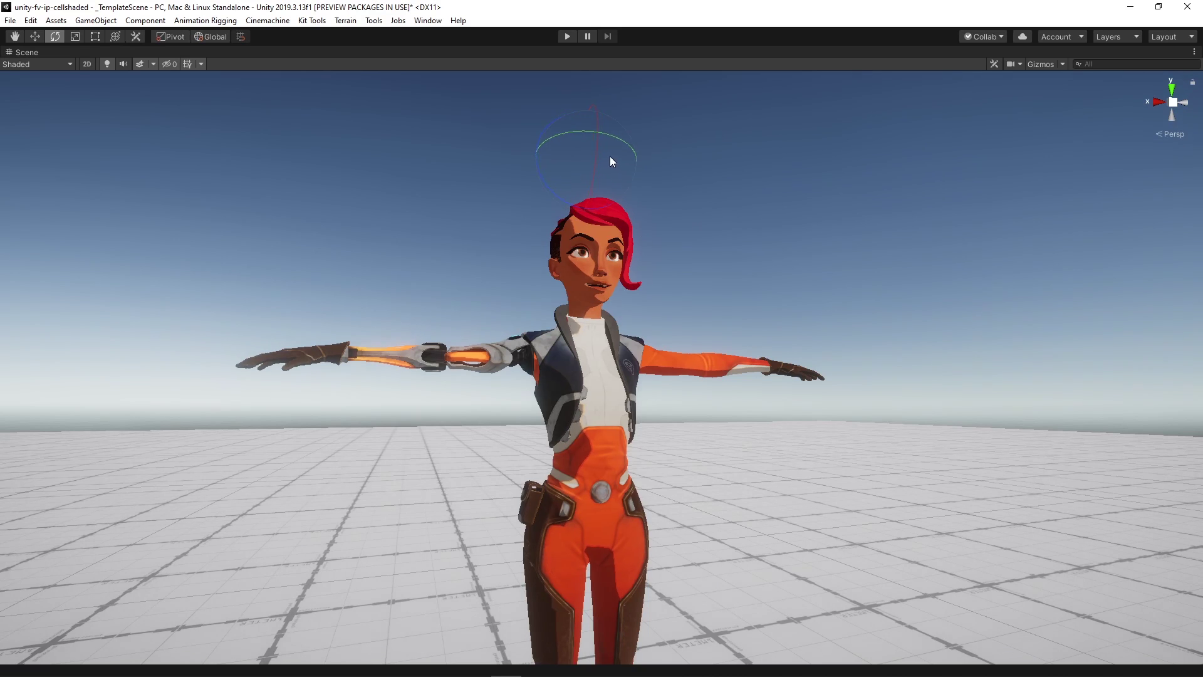
{"action": "left_click_drag", "start_coordinate": [611, 157], "coordinate": [513, 237]}
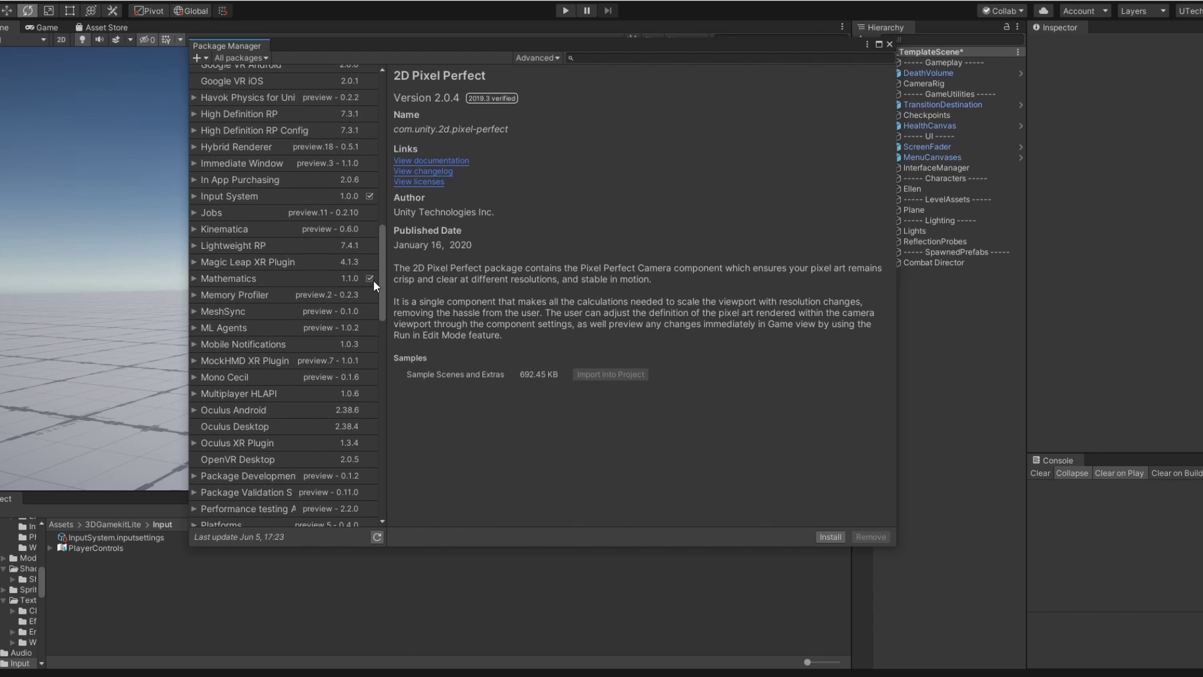
Select the Input System package in the Package Manager and add its Player Input component to Ellen
{"action": "left_click", "coordinate": [279, 197]}
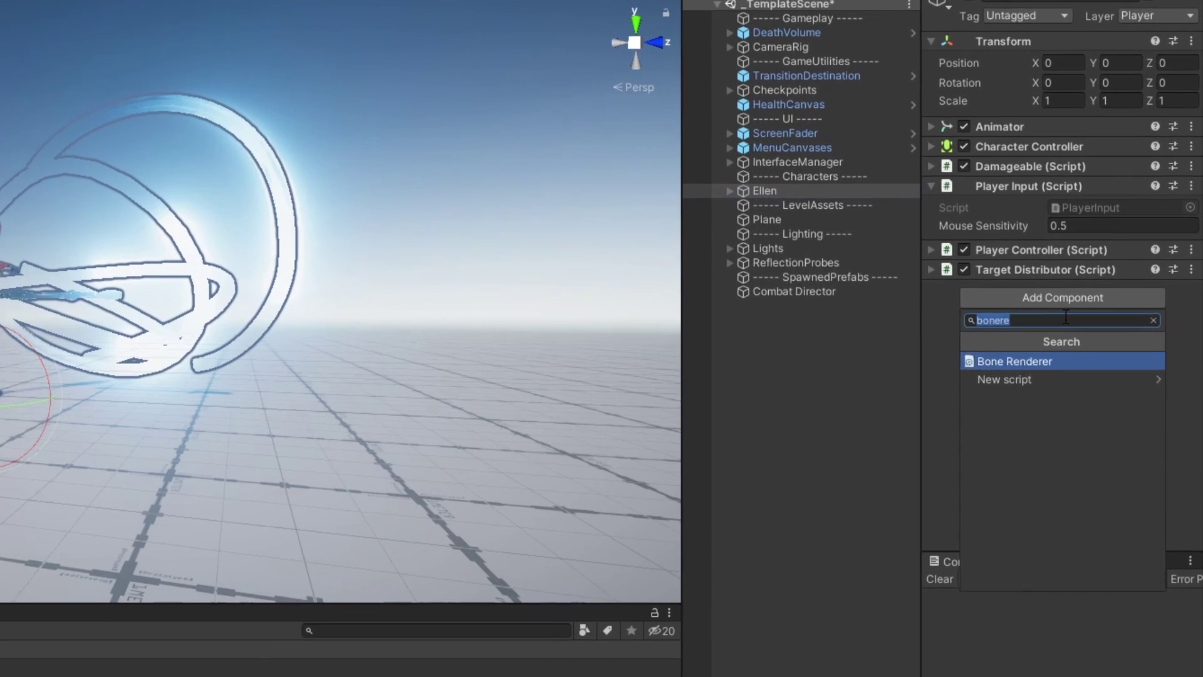
{"action": "type", "text": "playerin"}
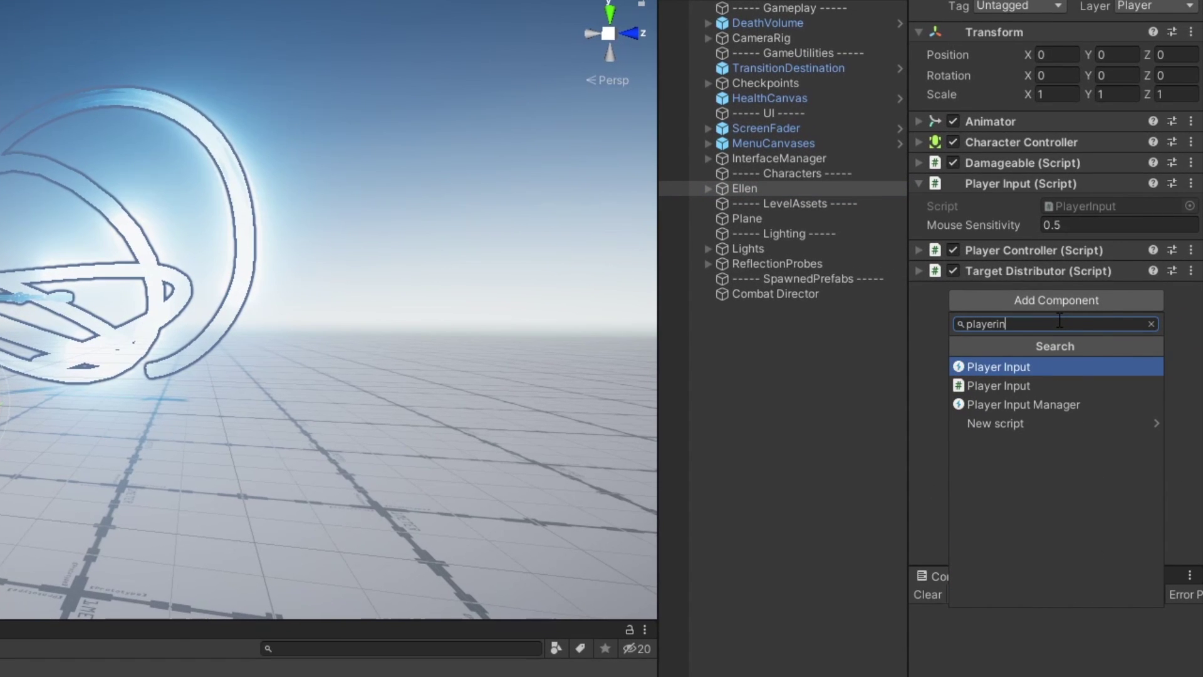
{"action": "key", "text": "Return"}
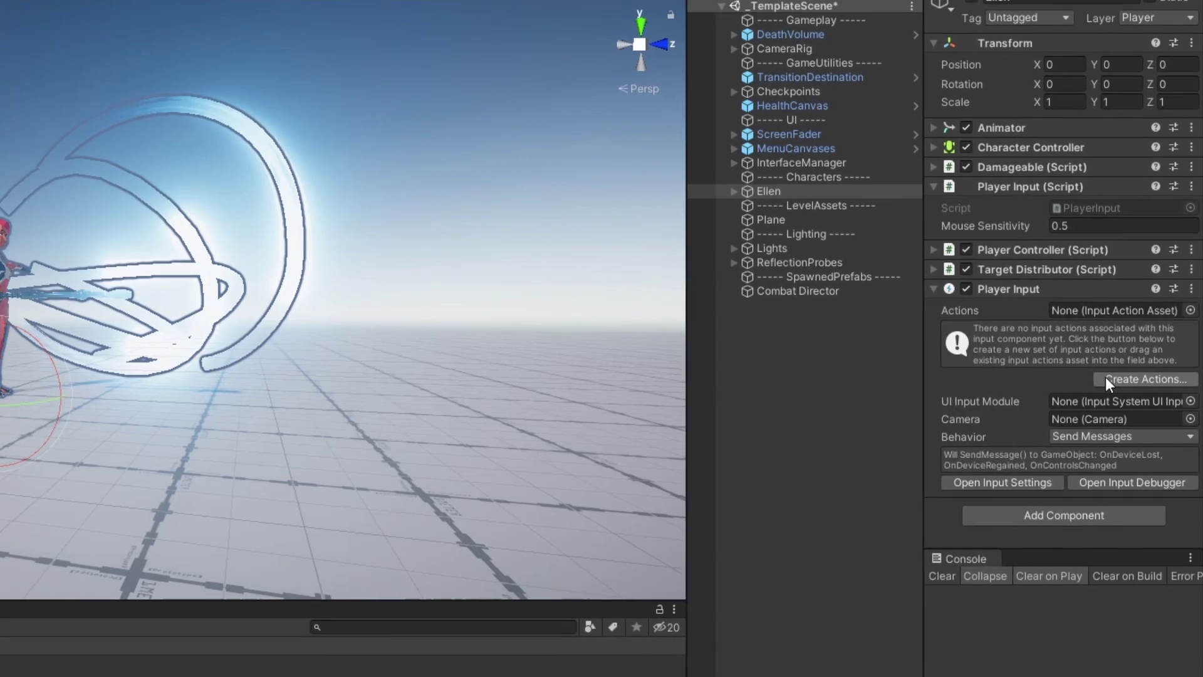
Create an input actions asset named actions from Ellen's Player Input component
{"action": "left_click", "coordinate": [1105, 378]}
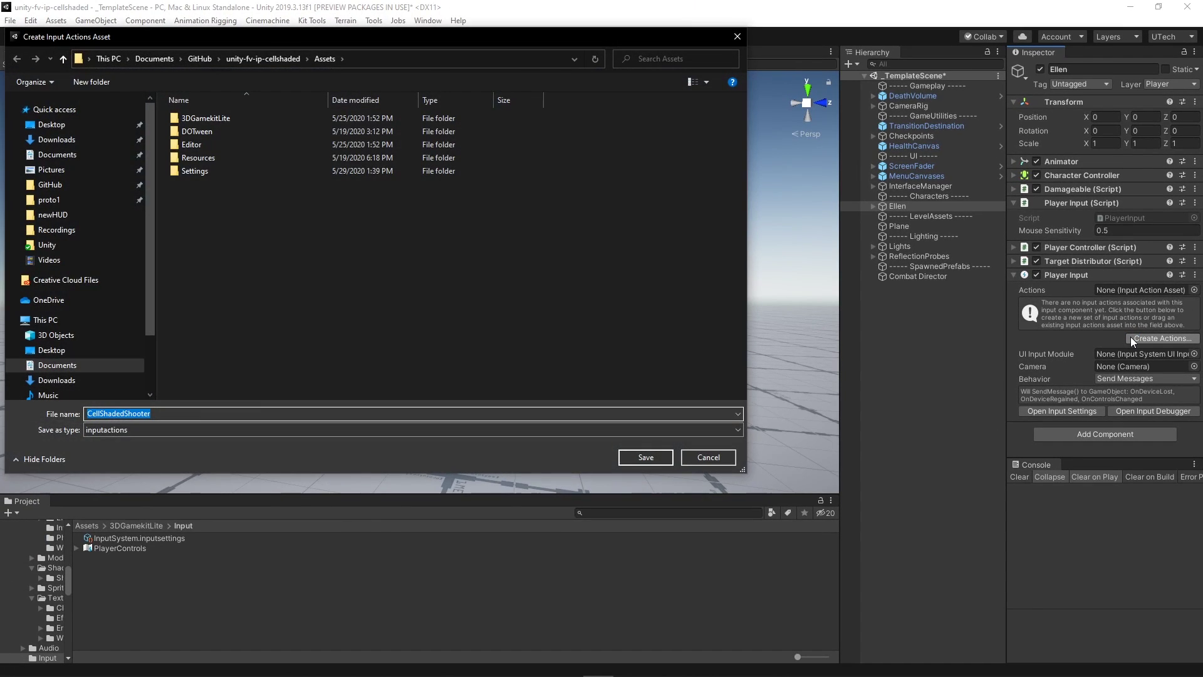
{"action": "type", "text": "actions"}
{"action": "key", "text": "Return"}
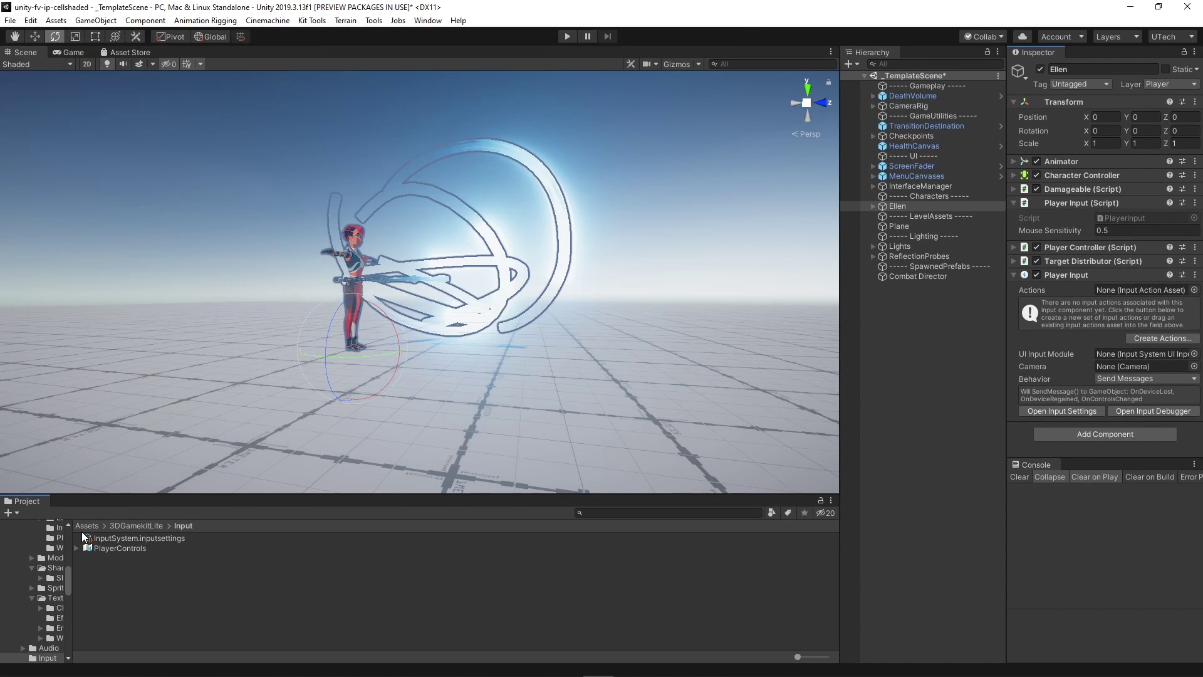
{"action": "left_click", "coordinate": [1053, 101]}
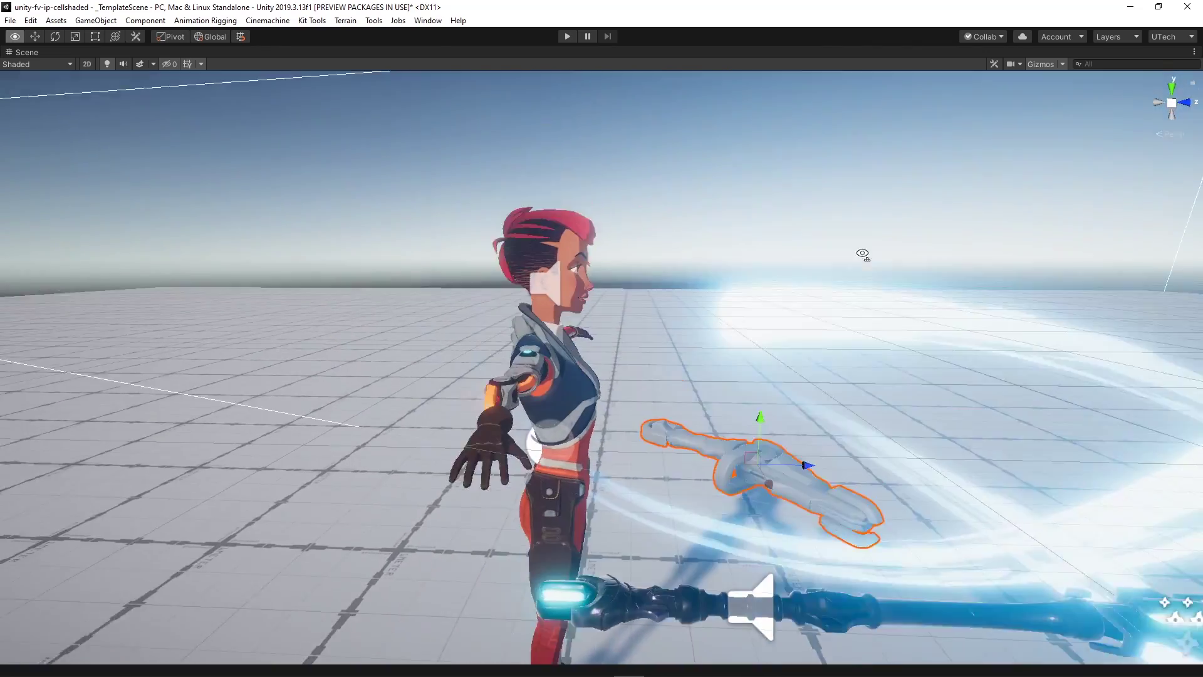
Move the gun model across the scene to Ellen's right hand
{"action": "left_click_drag", "start_coordinate": [864, 255], "coordinate": [806, 346], "text": "alt"}
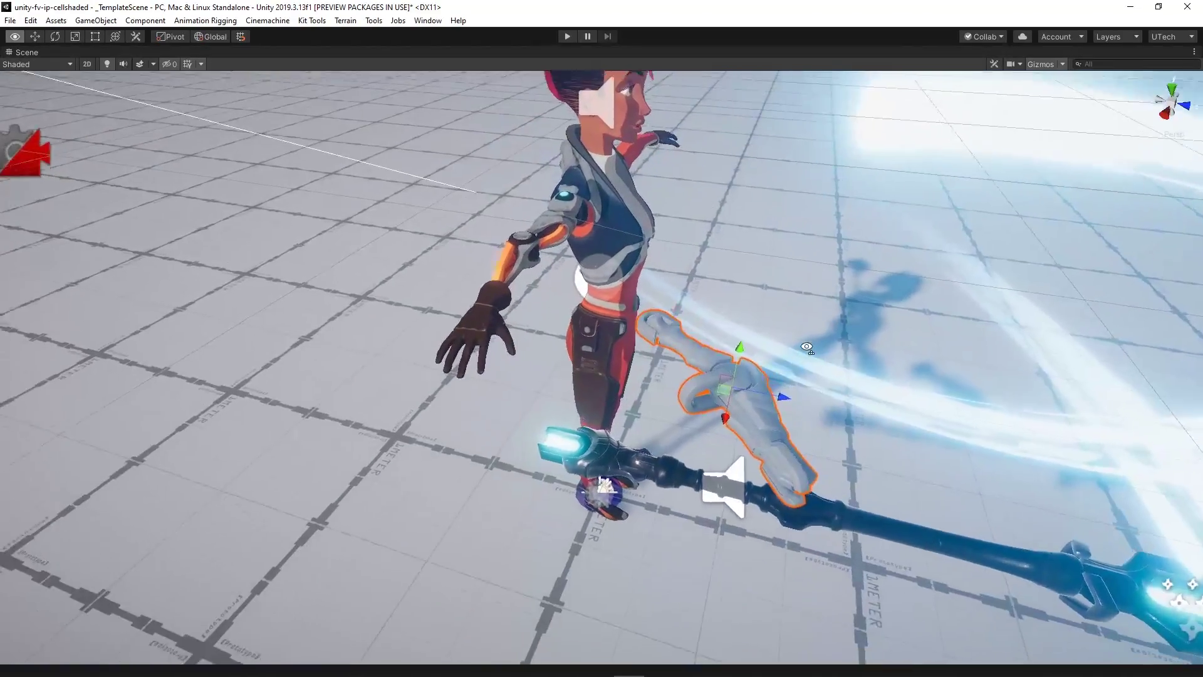
{"action": "right_click_drag", "start_coordinate": [806, 347], "coordinate": [810, 351]}
{"action": "key", "text": "w"}
{"action": "left_click_drag", "start_coordinate": [823, 392], "coordinate": [604, 364]}
{"action": "left_click_drag", "start_coordinate": [485, 344], "coordinate": [450, 407]}
{"action": "key", "text": "a"}
{"action": "right_click_drag", "start_coordinate": [450, 407], "coordinate": [500, 408]}
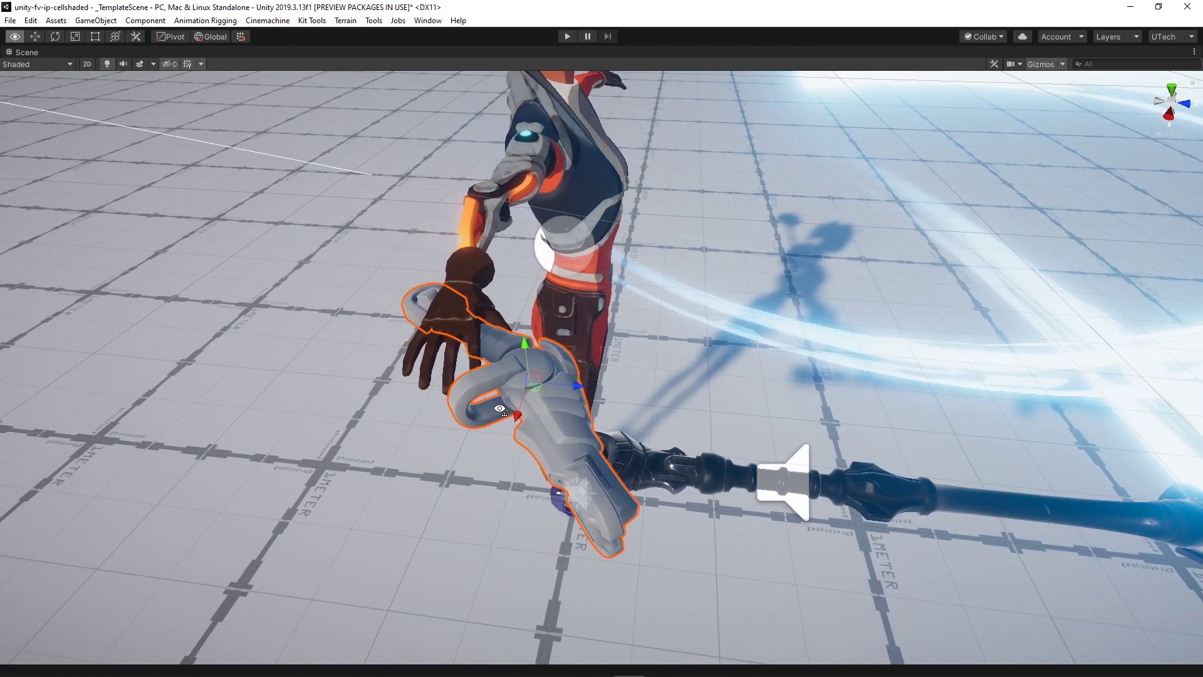
{"action": "left_click_drag", "start_coordinate": [500, 408], "coordinate": [437, 364], "text": "alt"}
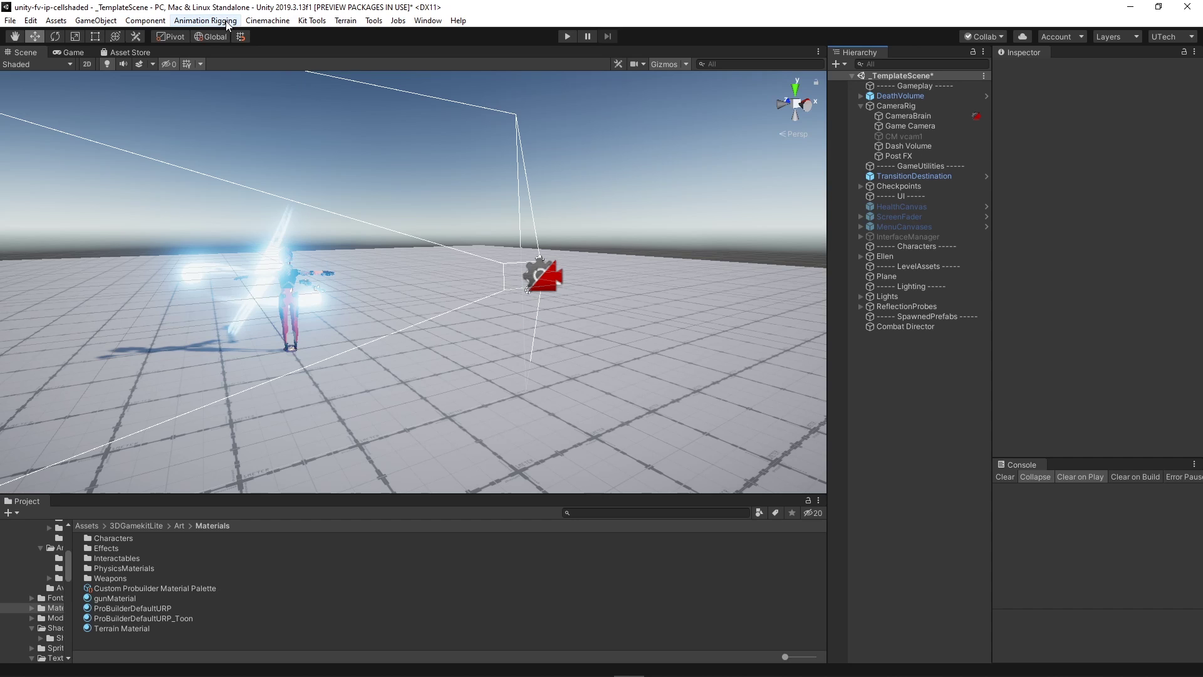
Create a Cinemachine virtual camera in the scene
{"action": "left_click", "coordinate": [260, 21]}
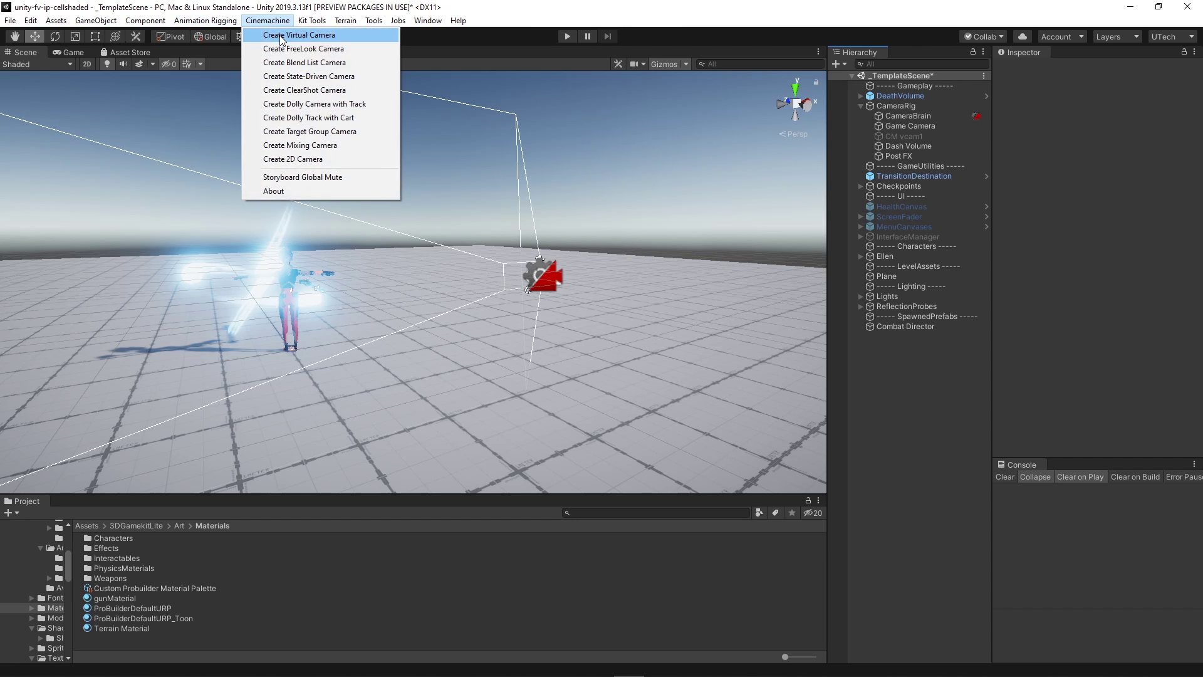
{"action": "left_click", "coordinate": [281, 37]}
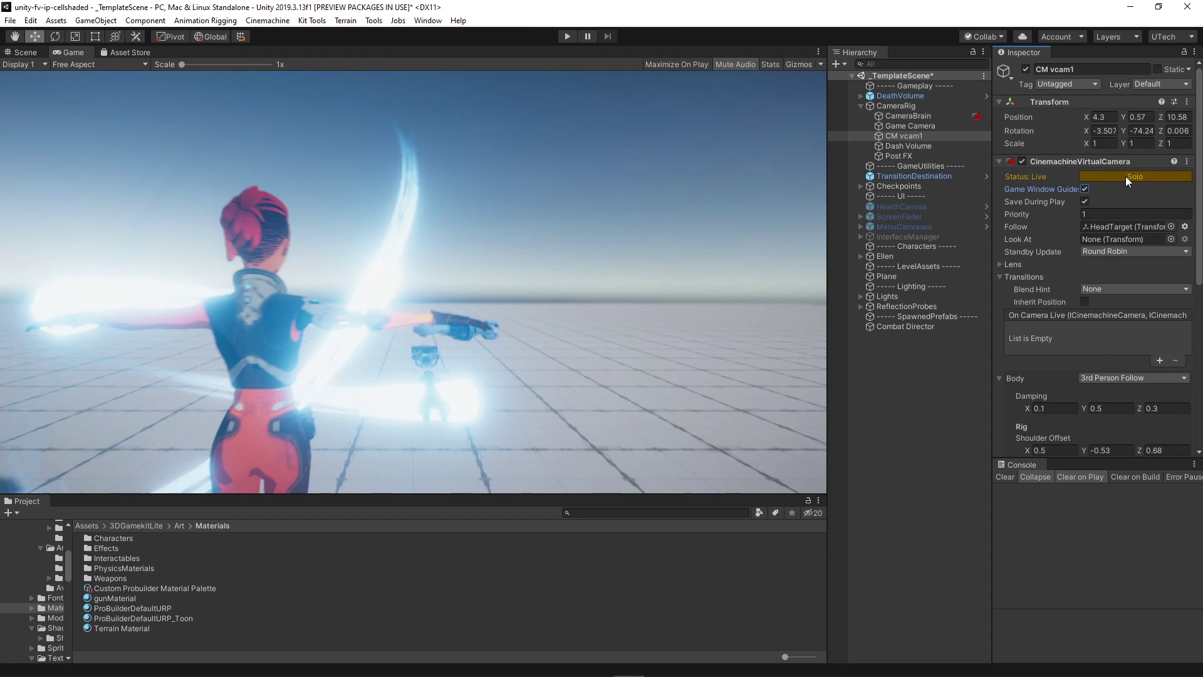
Try a shoulder offset X of -0.01 on CM vcam1, return it to 0.5, and set Camera Side to 0
{"action": "scroll", "coordinate": [1158, 273], "scroll_direction": "down", "scroll_amount": 3}
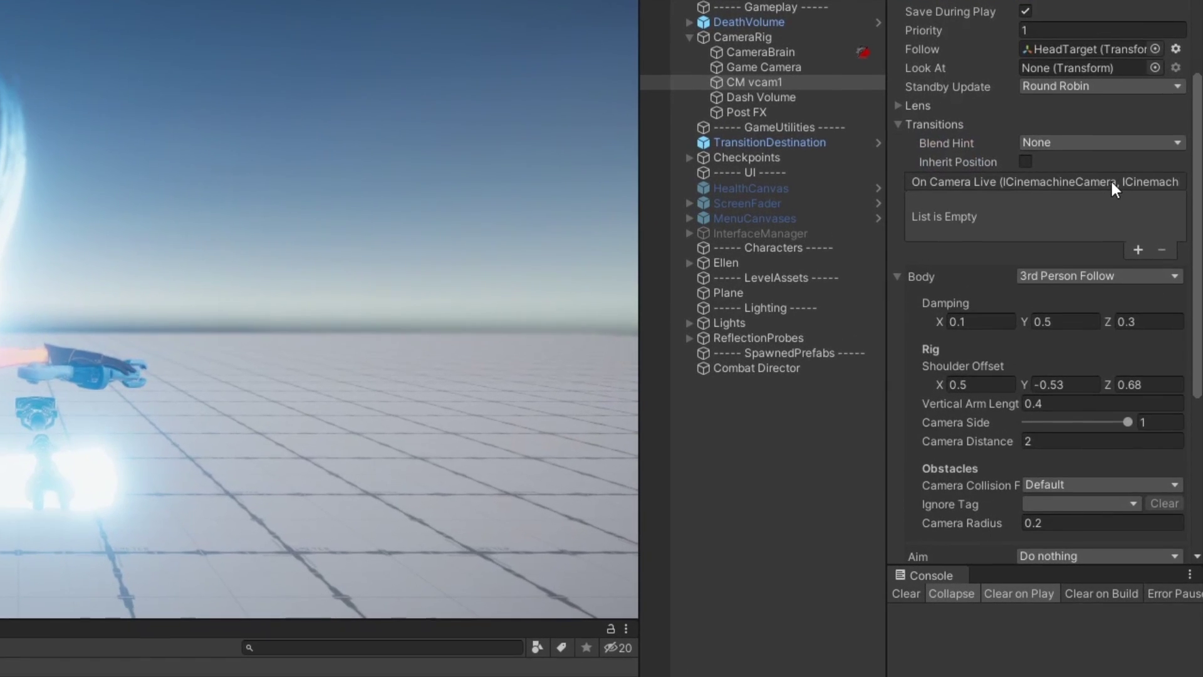
{"action": "mouse_move", "coordinate": [940, 384]}
{"action": "left_mouse_down"}
{"action": "mouse_move", "coordinate": [908, 382]}
{"action": "mouse_move", "coordinate": [946, 395]}
{"action": "mouse_move", "coordinate": [919, 394]}
{"action": "left_mouse_up"}
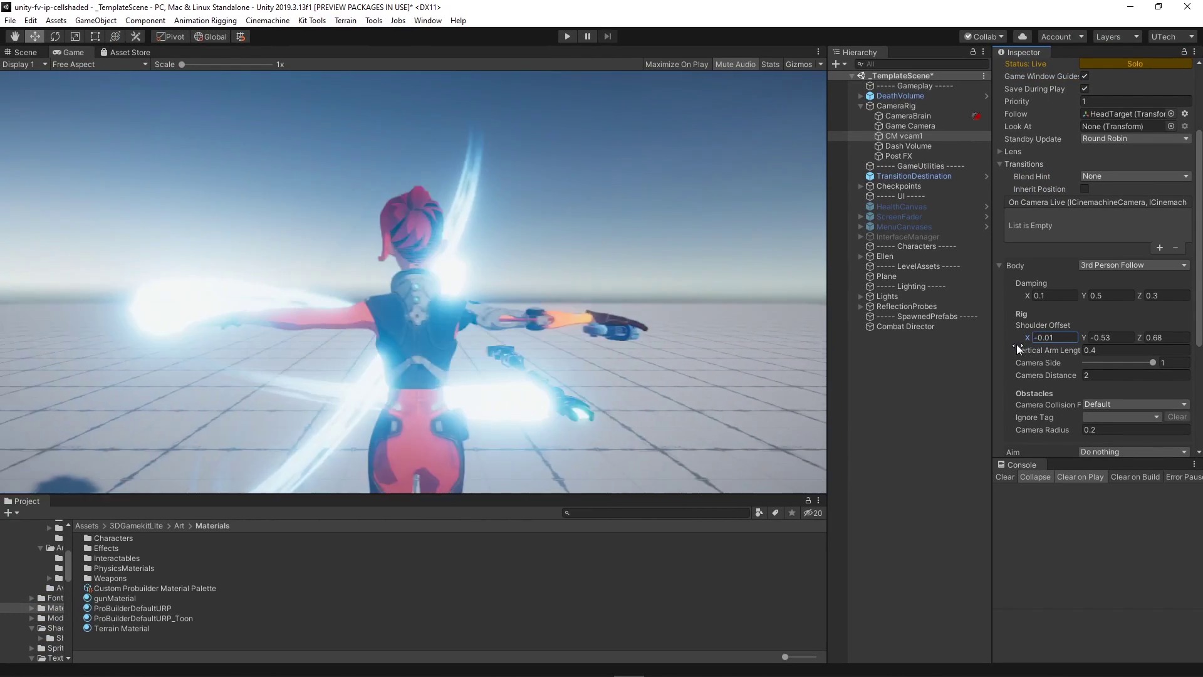
{"action": "left_click_drag", "start_coordinate": [1017, 344], "coordinate": [1081, 340]}
{"action": "left_click", "coordinate": [1128, 363]}
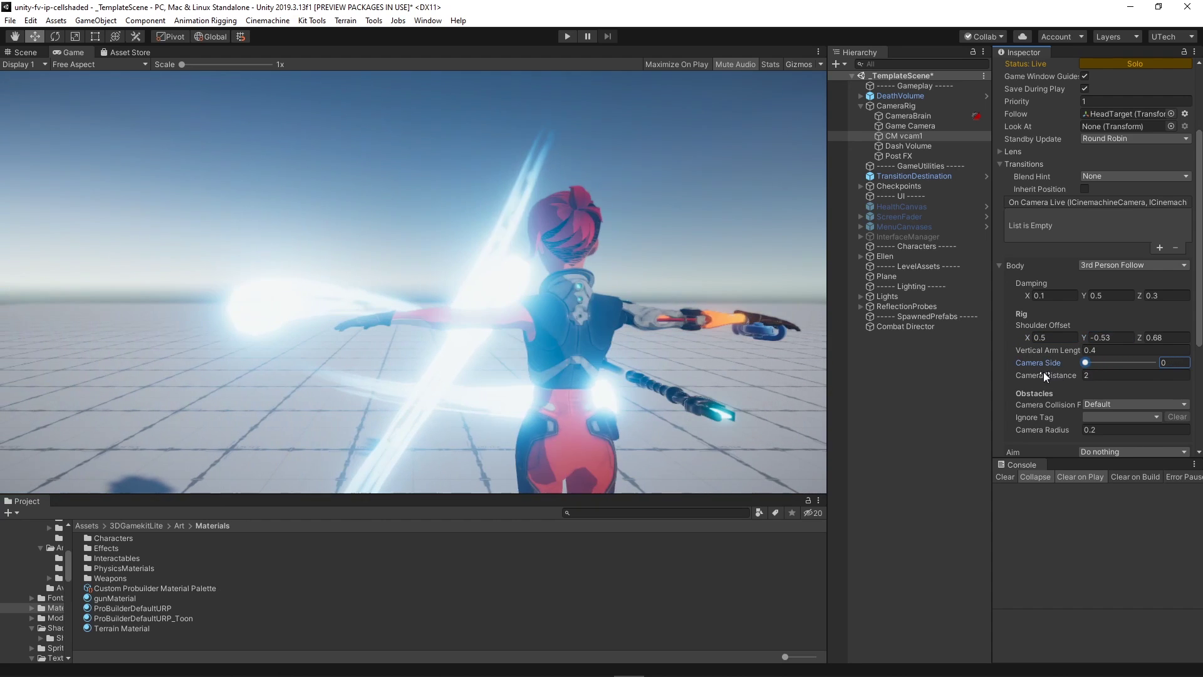
{"action": "left_click_drag", "start_coordinate": [1133, 370], "coordinate": [1045, 374]}
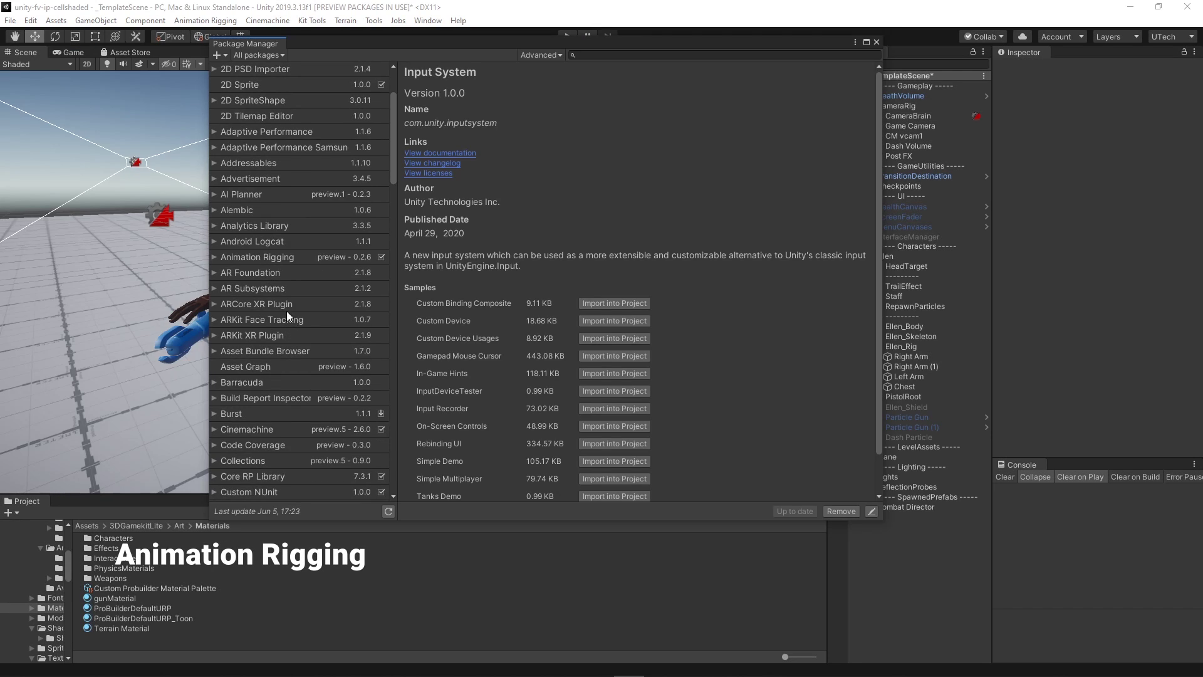
Select the Animation Rigging package and add a Two Bone IK Constraint component to the Right Arm object
{"action": "left_click", "coordinate": [285, 257]}
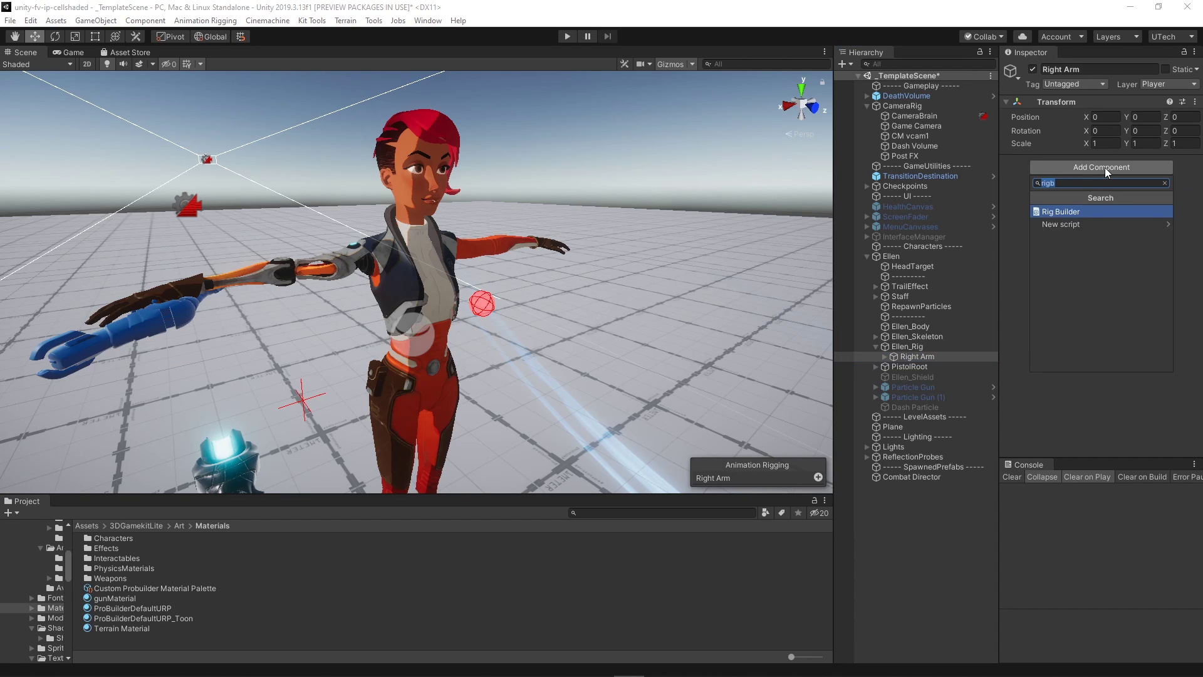
{"action": "key", "text": "BackSpace"}
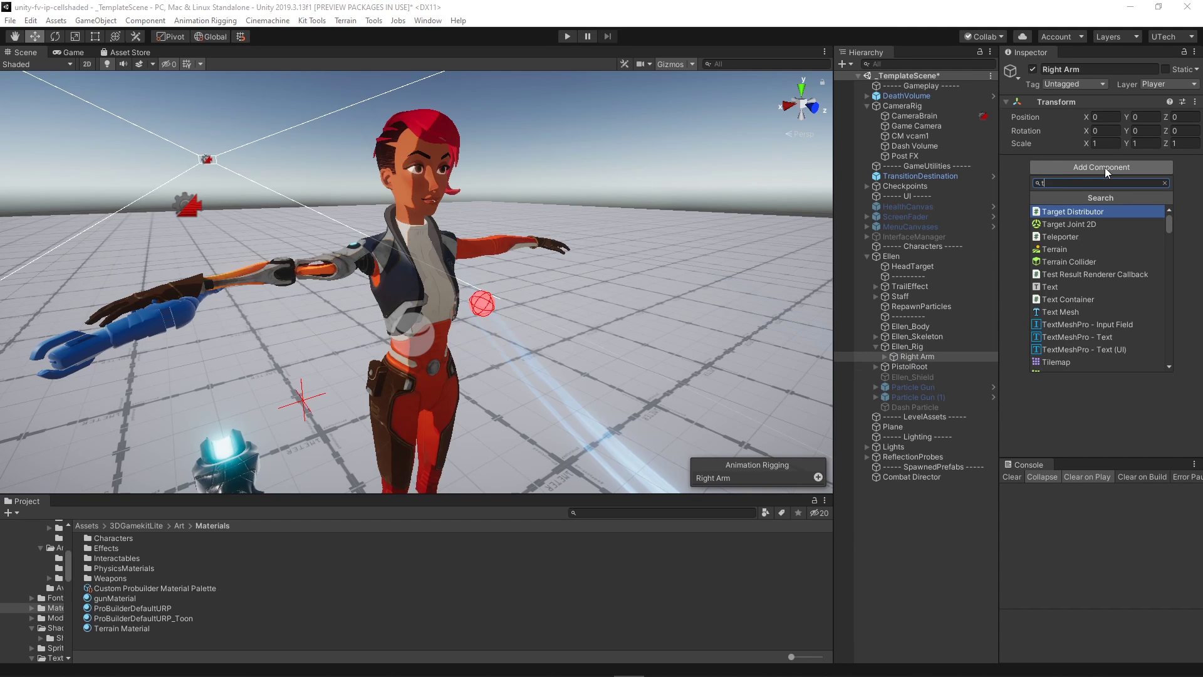
{"action": "type", "text": "twobone"}
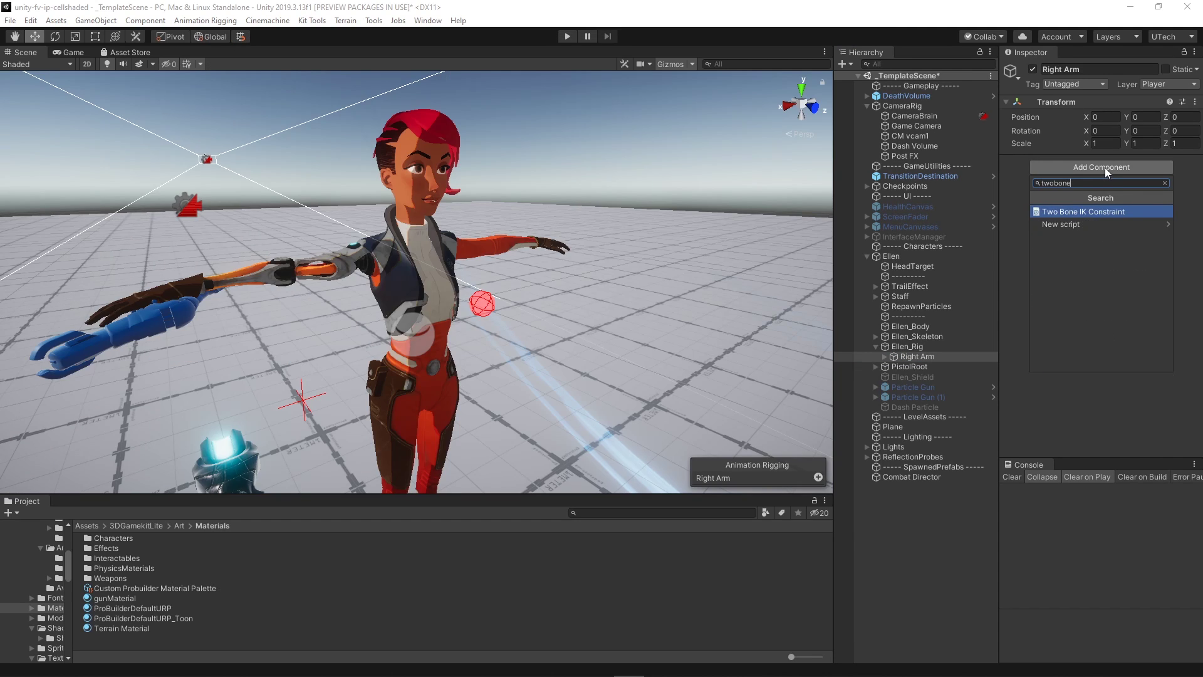
{"action": "key", "text": "Return"}
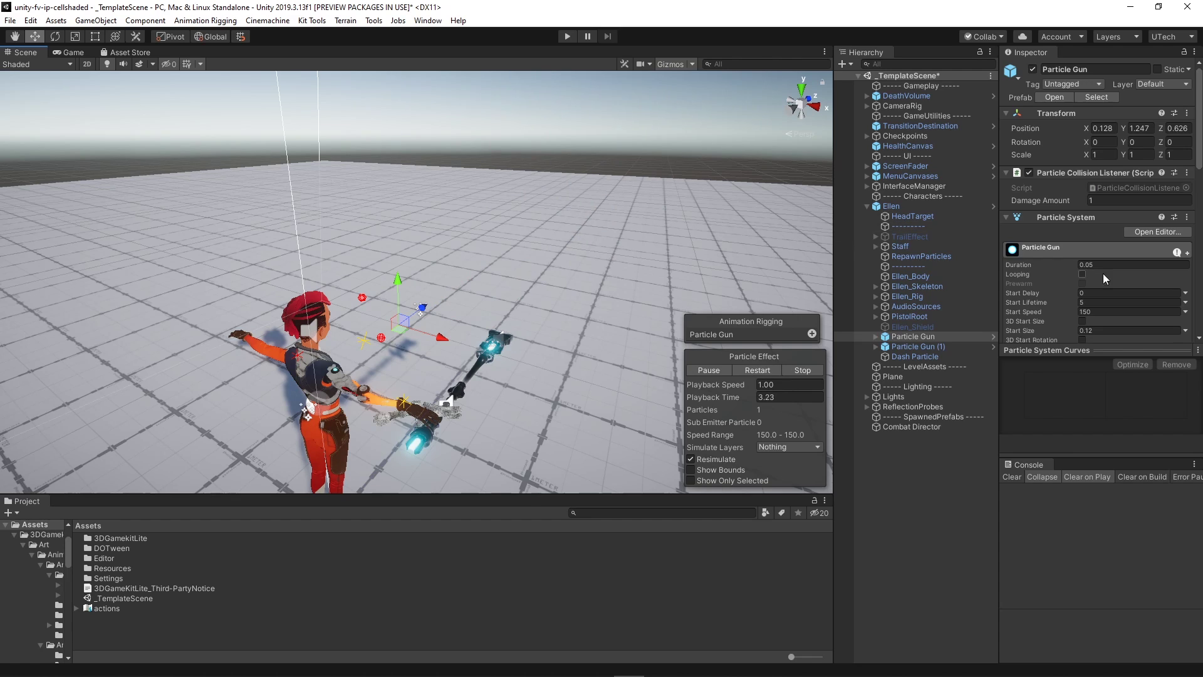
Replay the Particle Gun effect and expand its Shape module settings
{"action": "scroll", "coordinate": [1104, 271], "scroll_direction": "down", "scroll_amount": 6}
{"action": "left_click", "coordinate": [758, 370]}
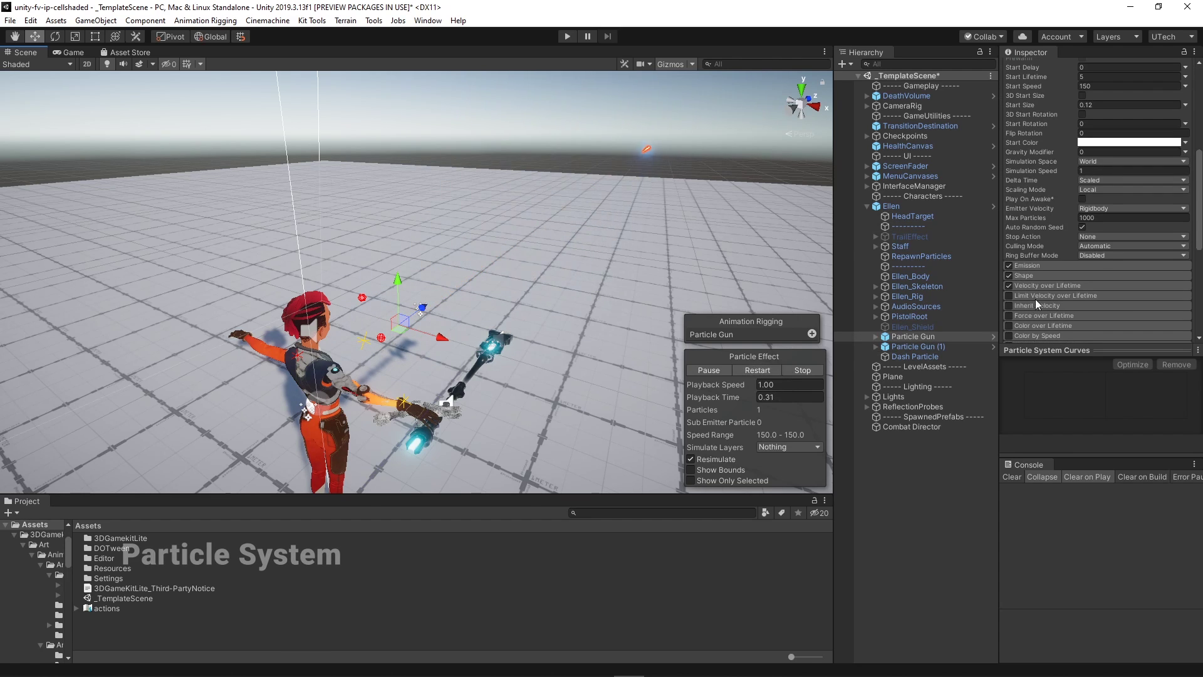
{"action": "left_click", "coordinate": [1051, 275]}
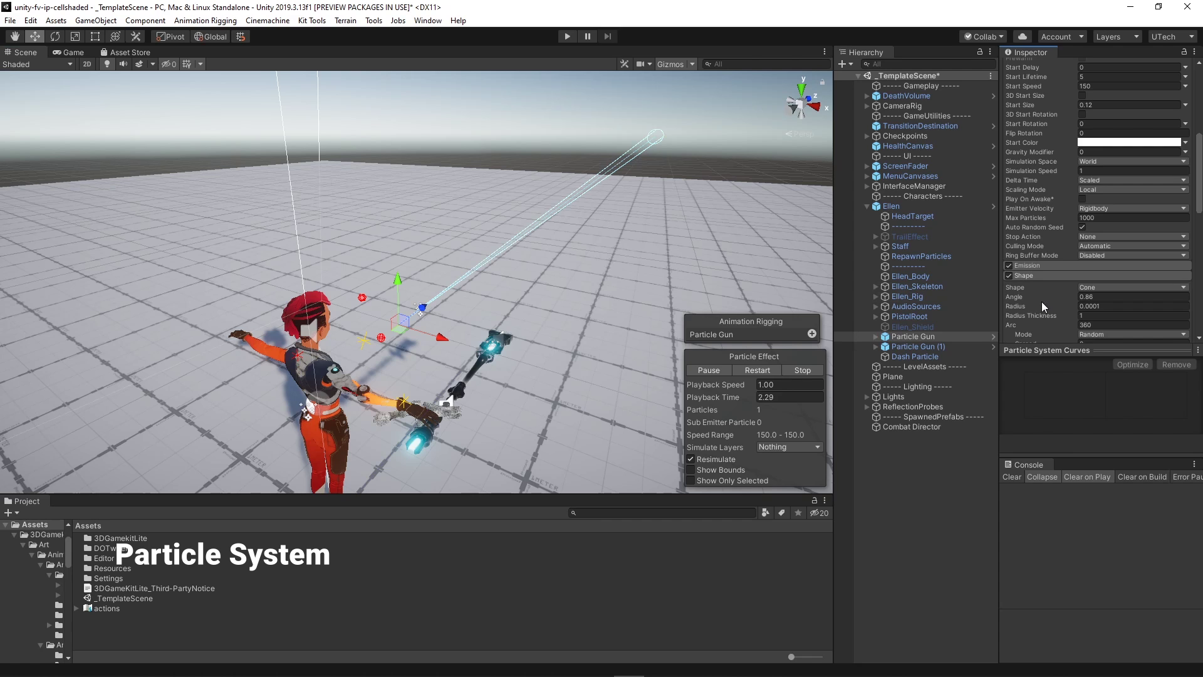
Widen the Particle Gun's Shape angle to 11.24, replaying the effect to check it, and enable its Collision module
{"action": "left_click_drag", "start_coordinate": [1097, 316], "coordinate": [1079, 311]}
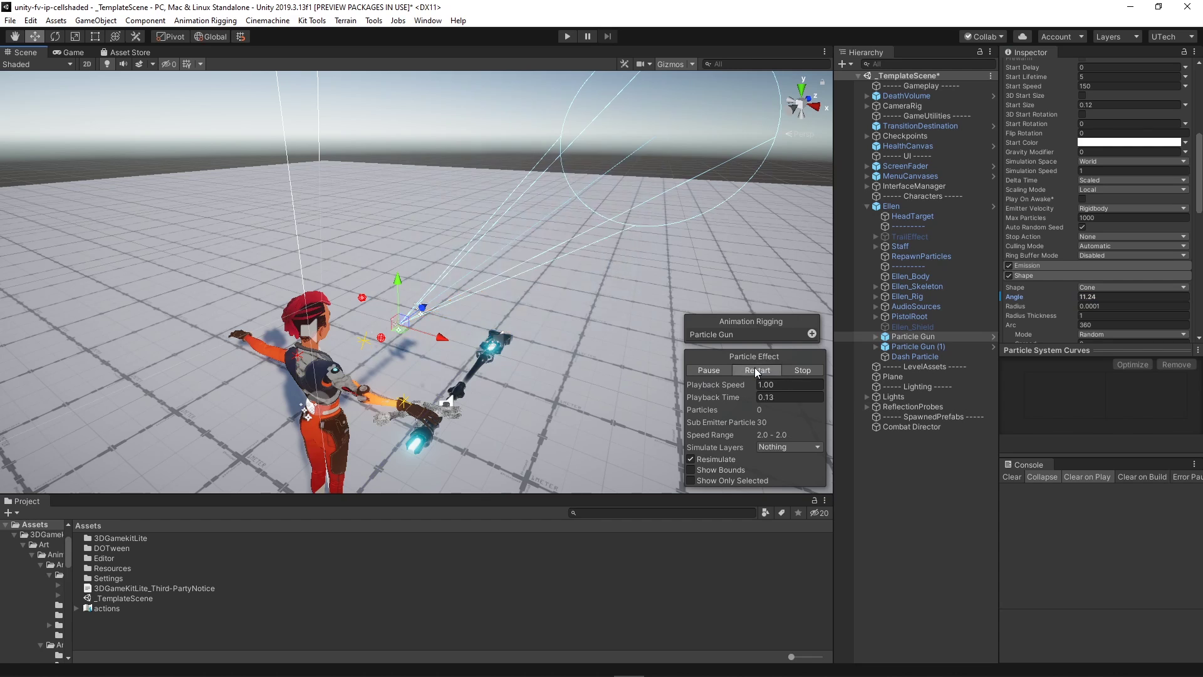
{"action": "left_click", "coordinate": [756, 370]}
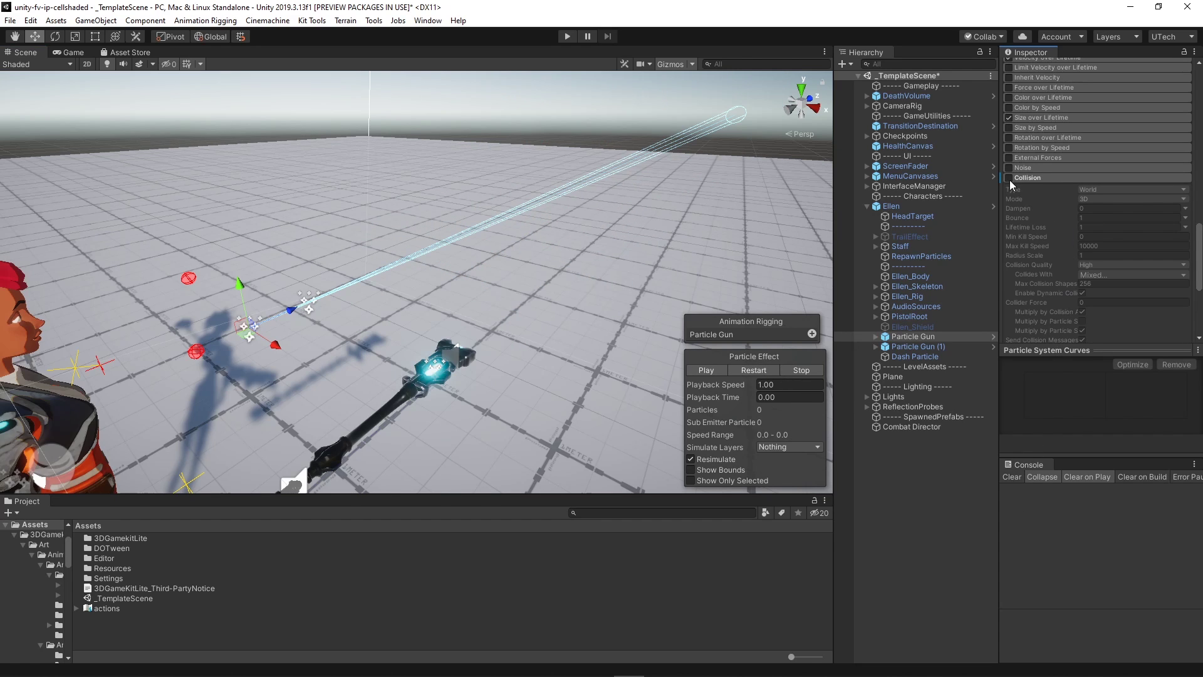
{"action": "left_click", "coordinate": [1008, 178]}
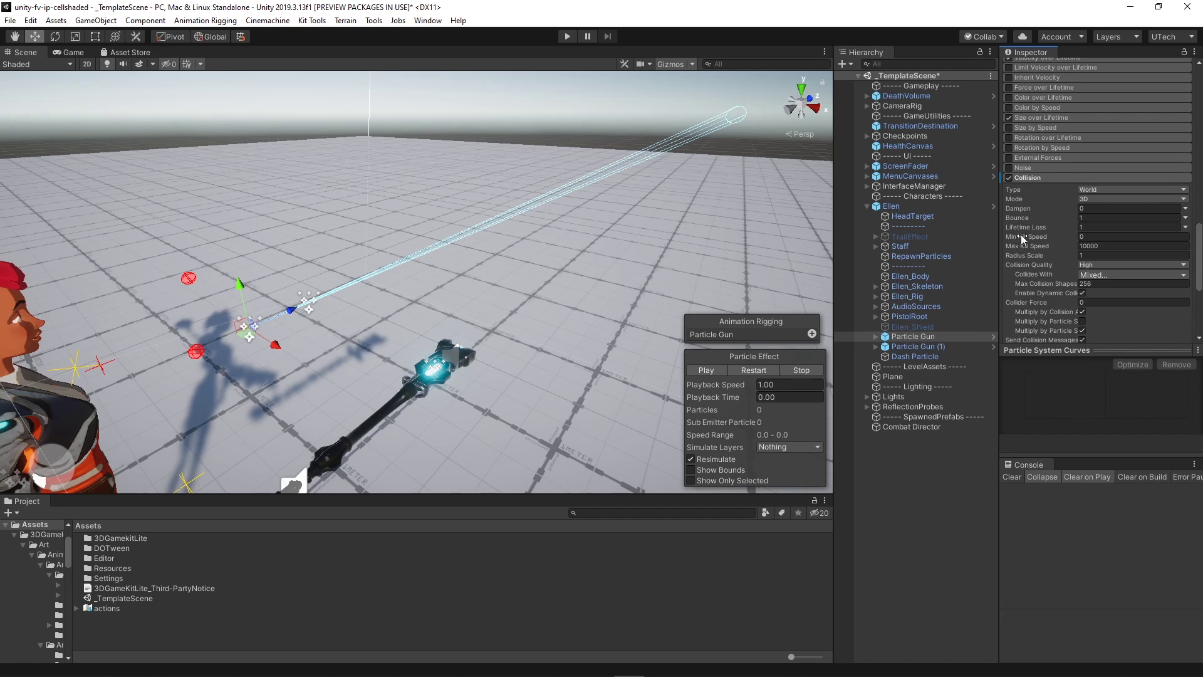
{"action": "left_click", "coordinate": [1042, 175]}
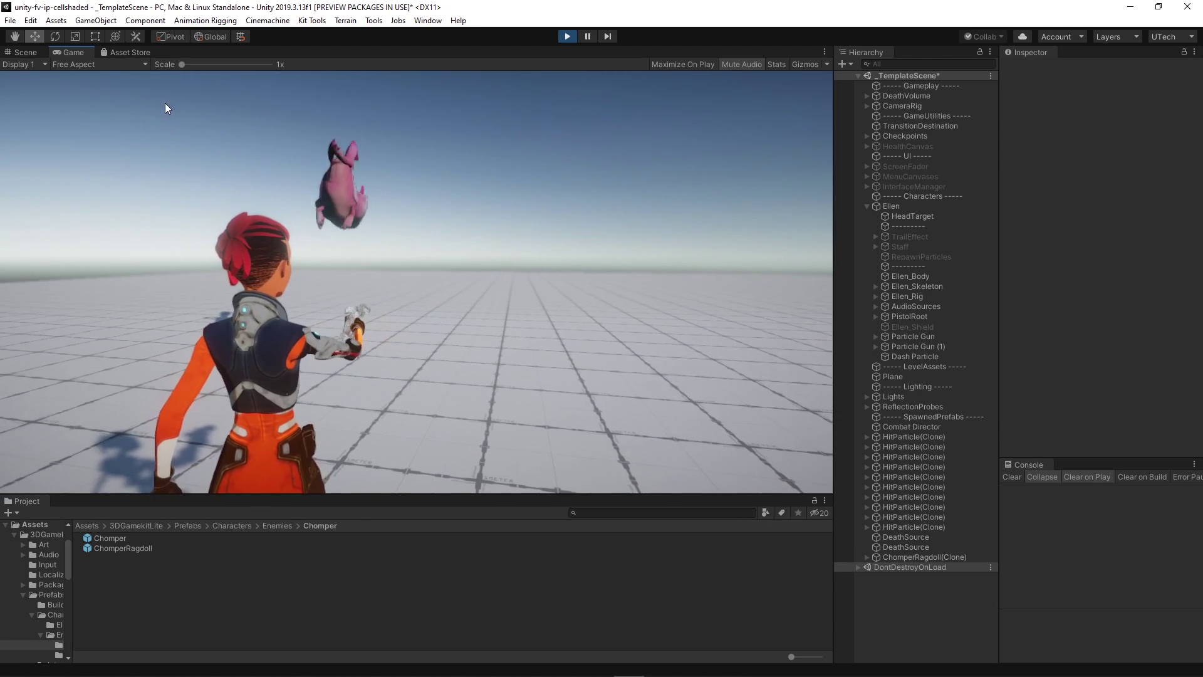
Maximize the running game view and fire the particle gun several times to check the shots
{"action": "key", "text": "shift+space"}
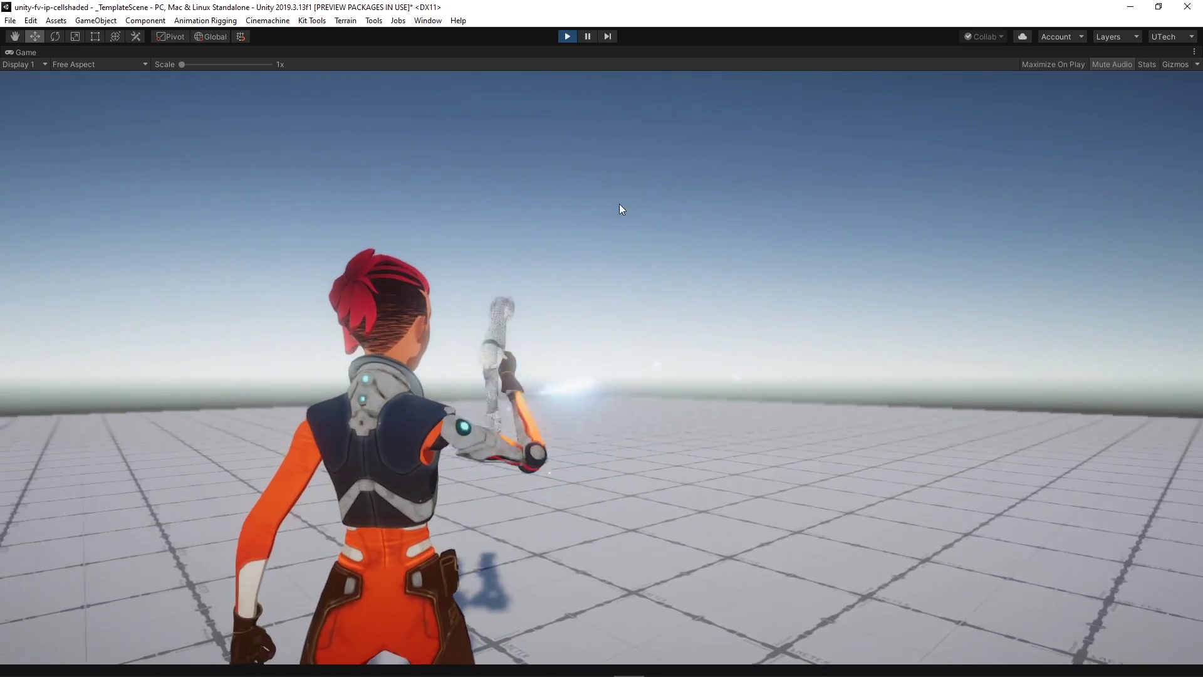
{"action": "left_click", "coordinate": [330, 198]}
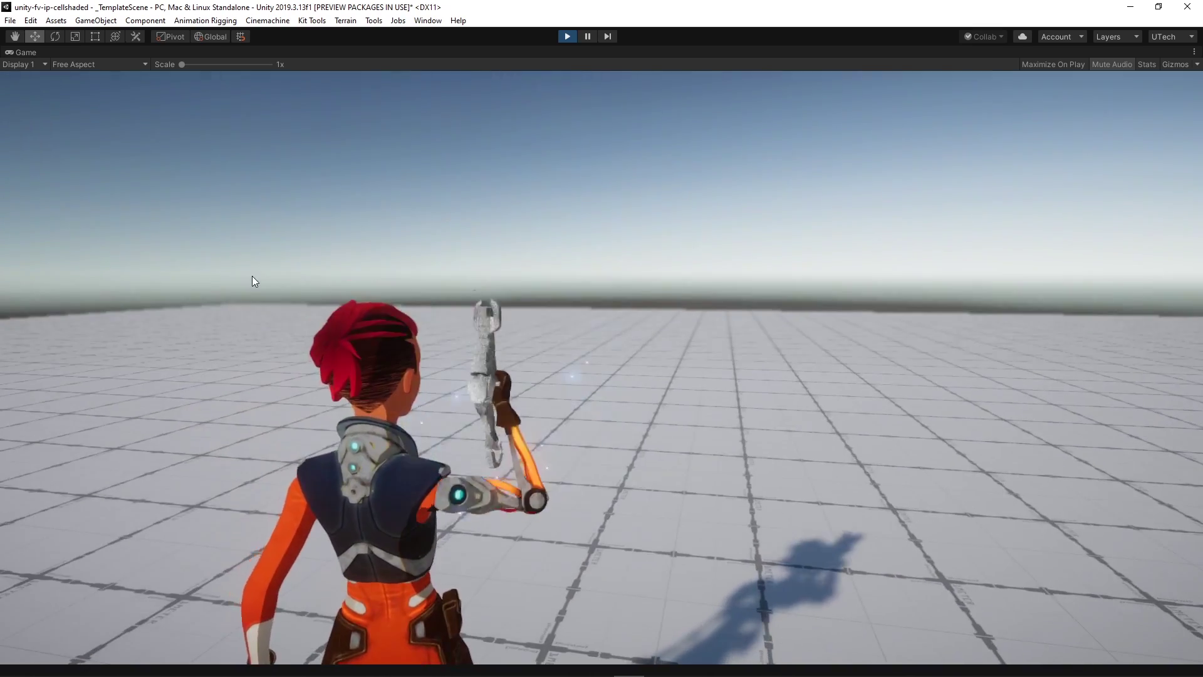
{"action": "left_click", "coordinate": [250, 209]}
{"action": "left_click", "coordinate": [248, 195]}
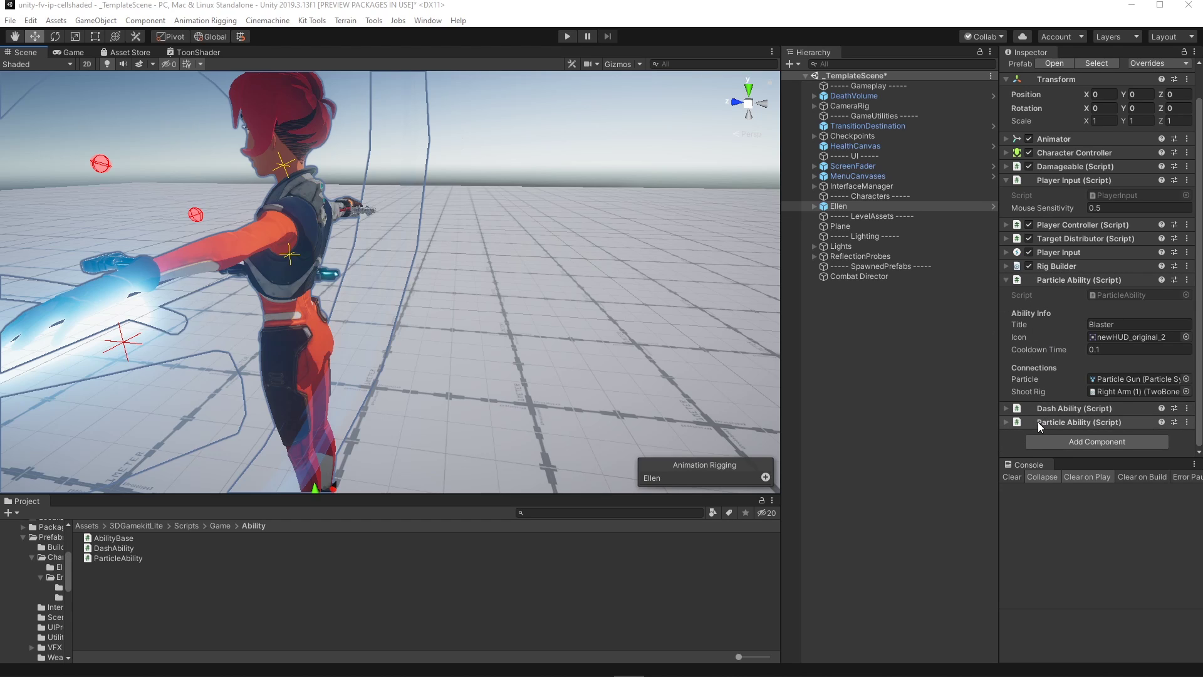
Play-test the scene by running Ellen across the floor and triggering her attacks
{"action": "key", "text": "ctrl+p"}
{"action": "key", "text": "w"}
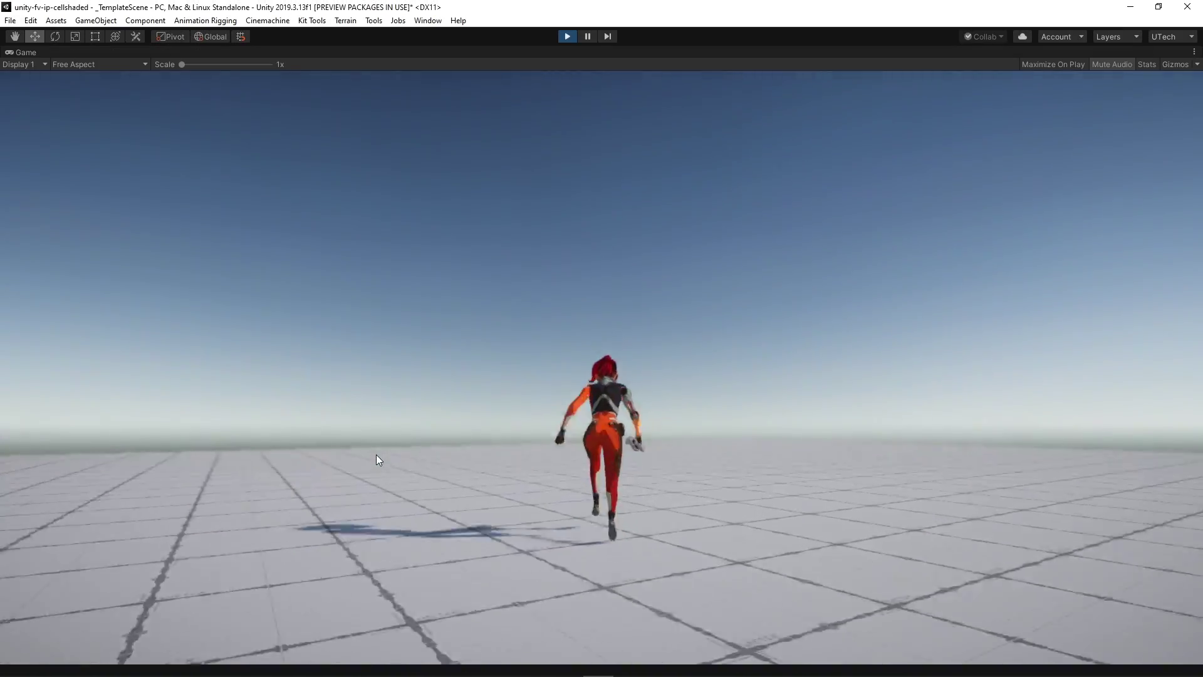
{"action": "left_click", "coordinate": [376, 454]}
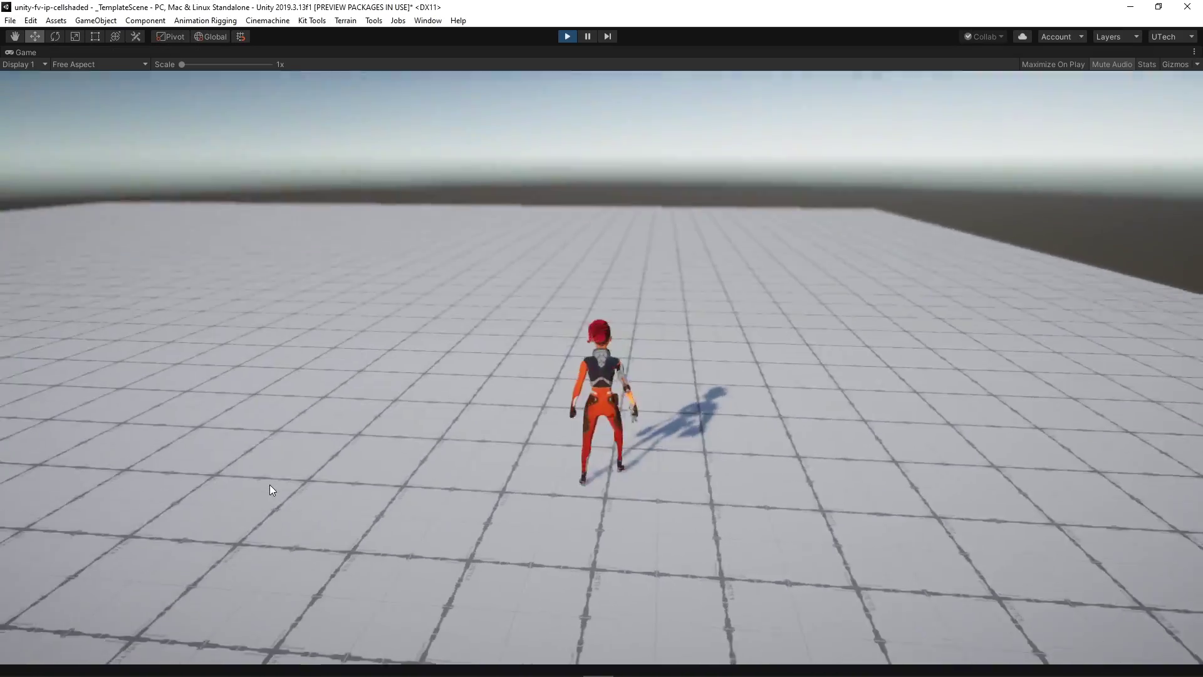
{"action": "key", "text": "w"}
{"action": "left_click", "coordinate": [240, 481]}
{"action": "key", "text": "w"}
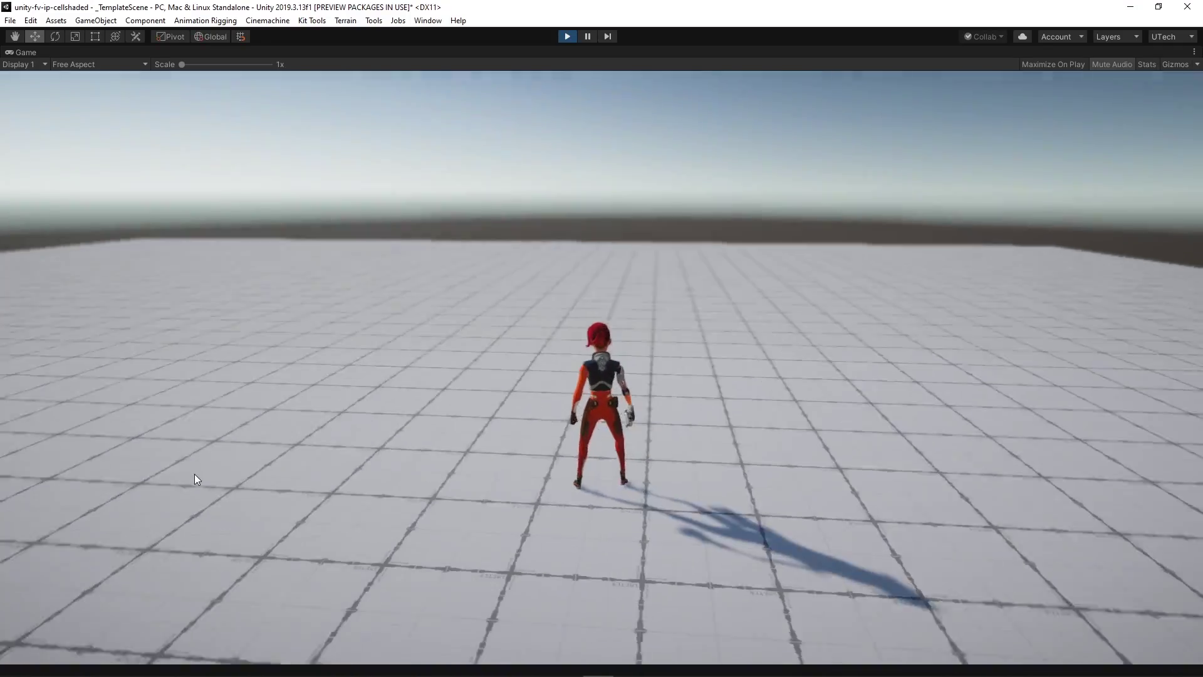
{"action": "left_click", "coordinate": [195, 474]}
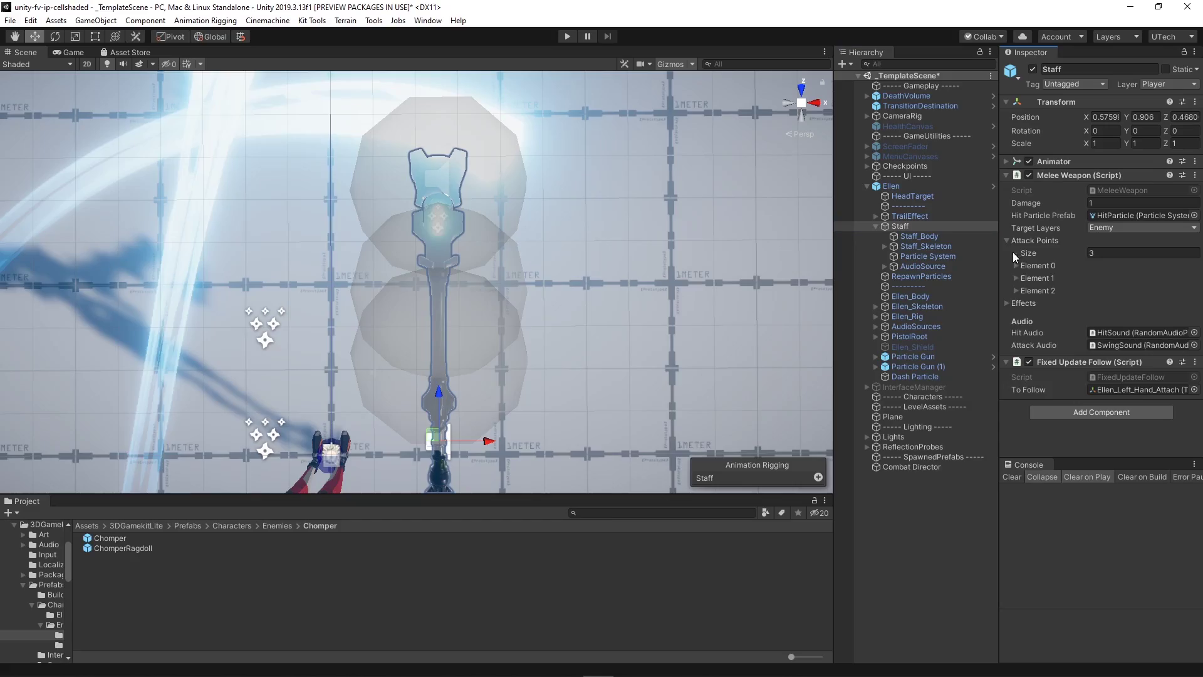
Enlarge the Radius of the Staff's Element 0 attack point to 0.72 in the Melee Weapon script
{"action": "left_click", "coordinate": [1016, 265]}
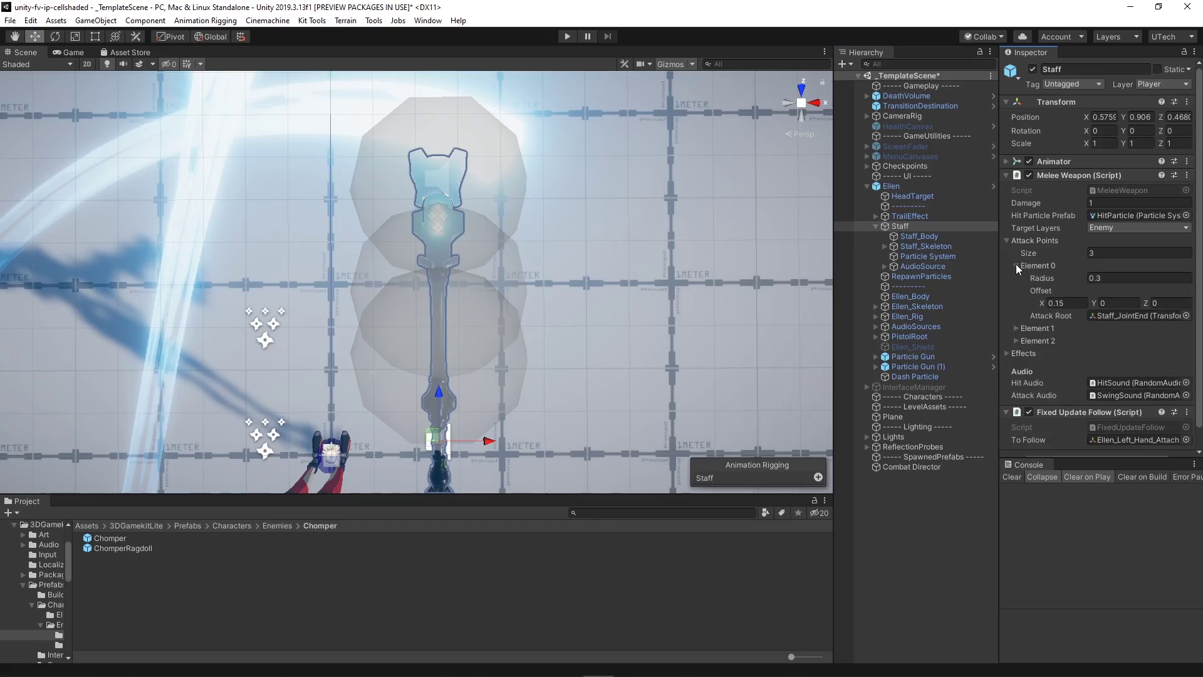
{"action": "left_click_drag", "start_coordinate": [1077, 282], "coordinate": [557, 212]}
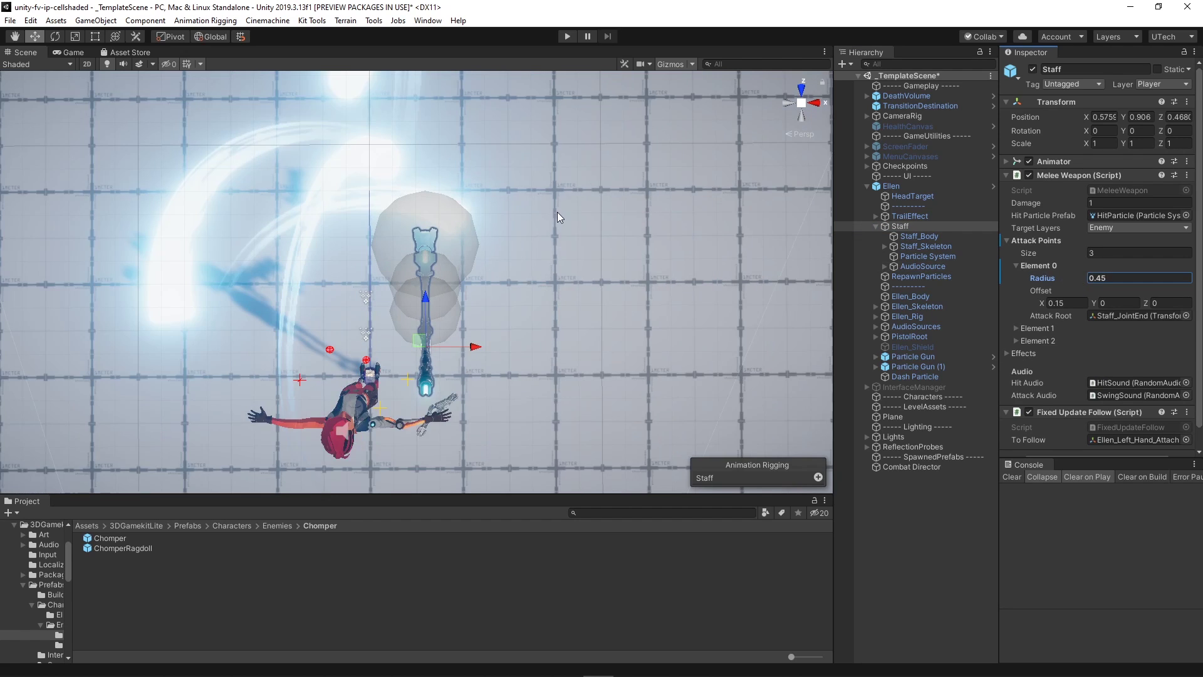
{"action": "left_click_drag", "start_coordinate": [1074, 276], "coordinate": [1083, 281]}
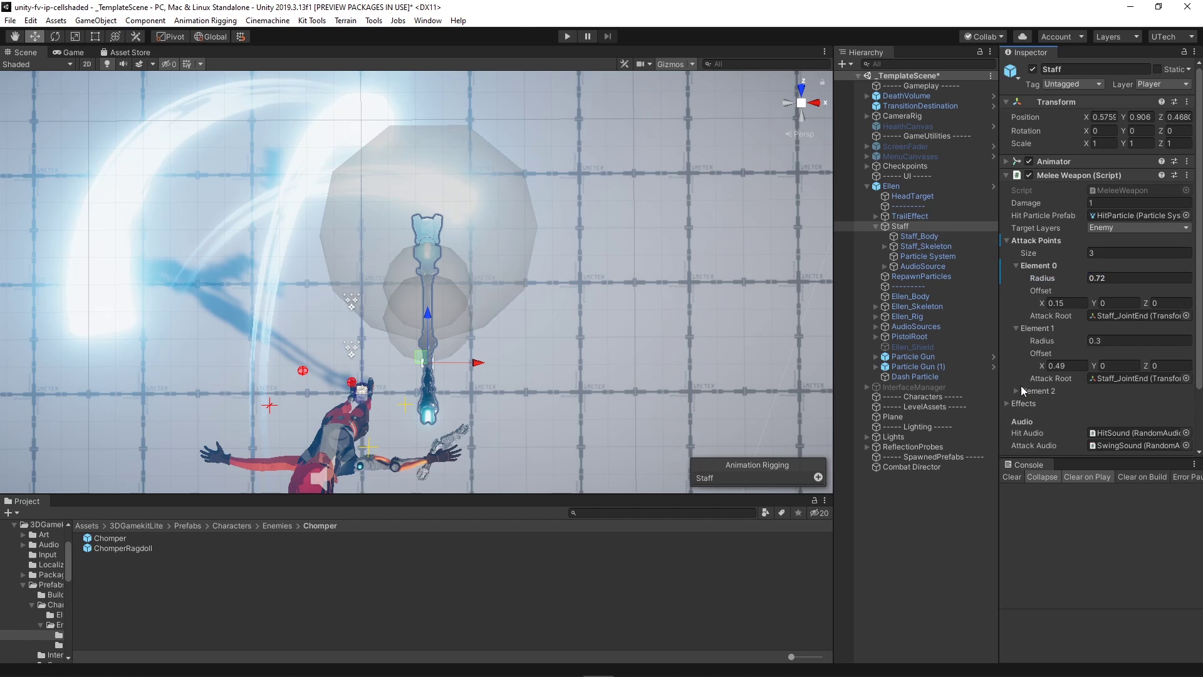
Play-test the enlarged staff hit area in a maximized game view, running, jumping and swinging the staff
{"action": "key", "text": "ctrl+p"}
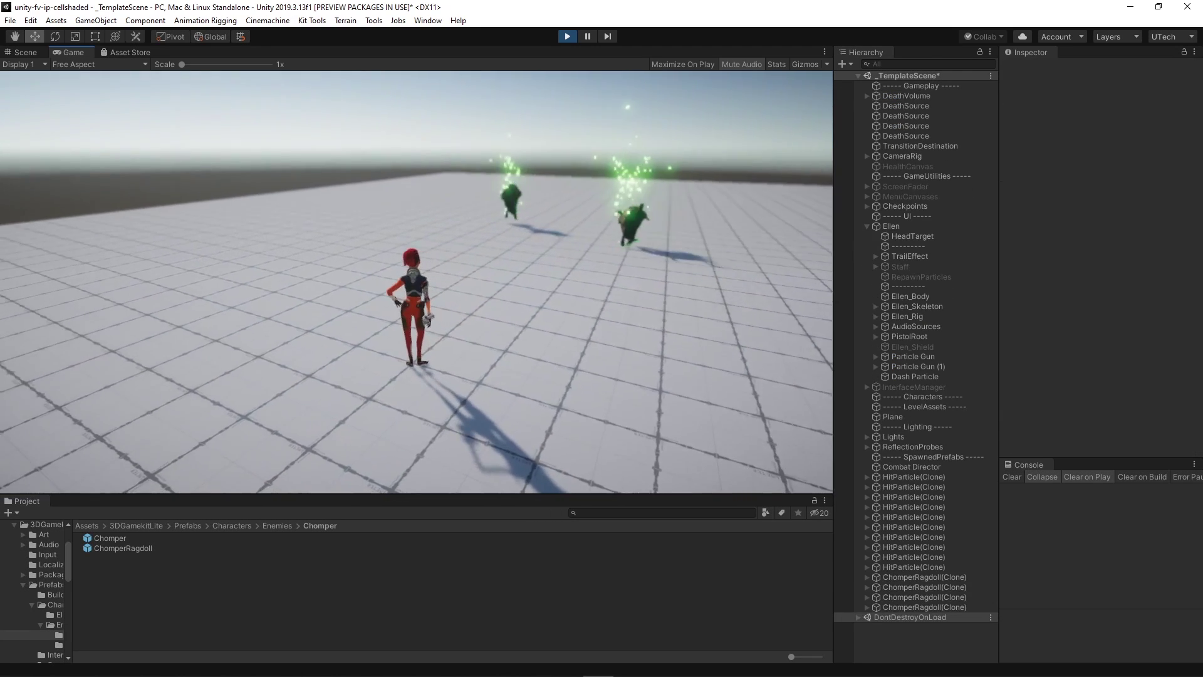
{"action": "key", "text": "shift+space"}
{"action": "key", "text": "w"}
{"action": "key", "text": "space"}
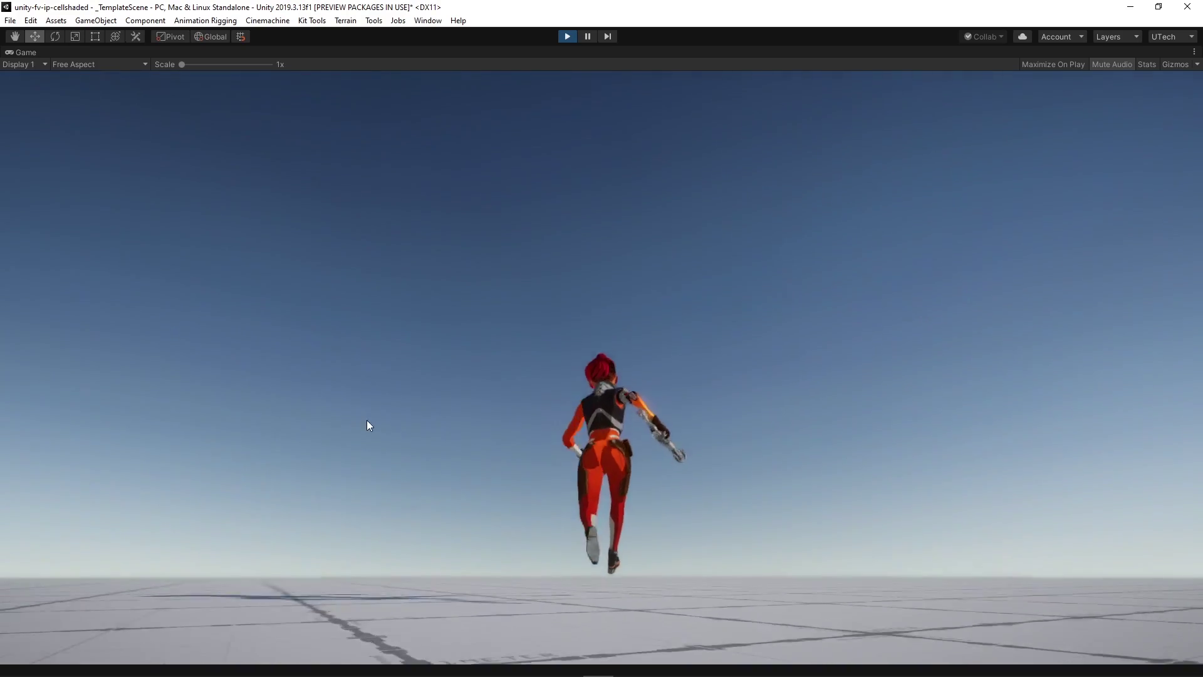
{"action": "left_click", "coordinate": [376, 454]}
{"action": "key", "text": "w"}
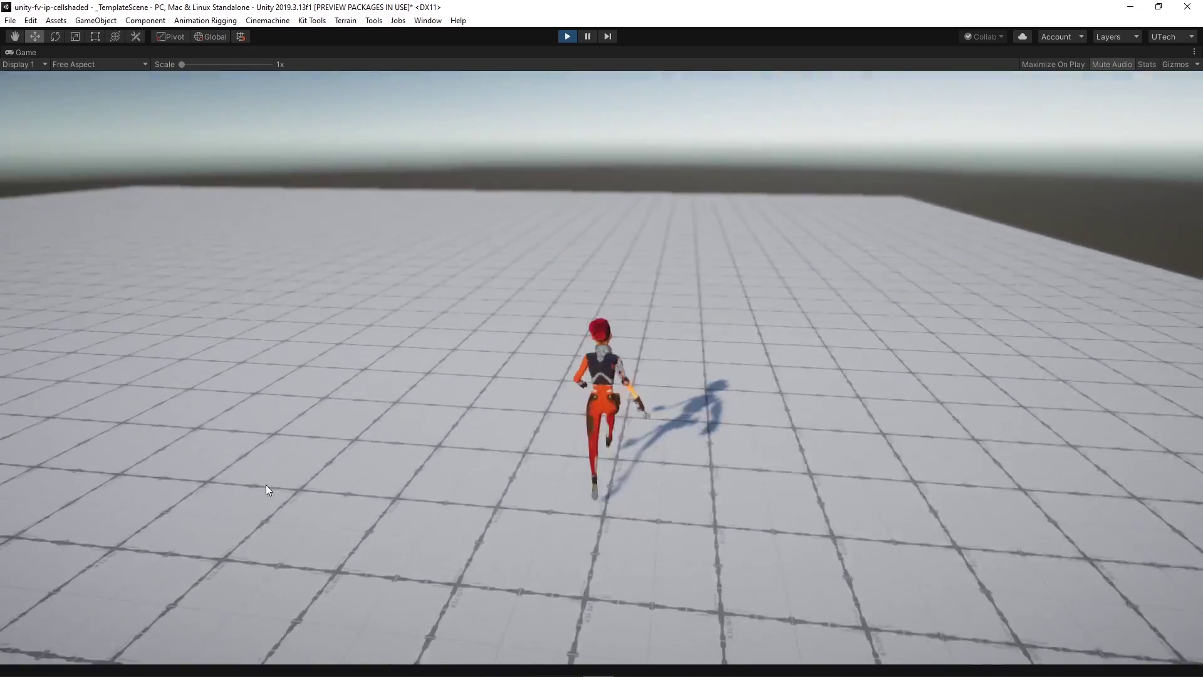
{"action": "key", "text": "space"}
{"action": "left_click", "coordinate": [240, 481]}
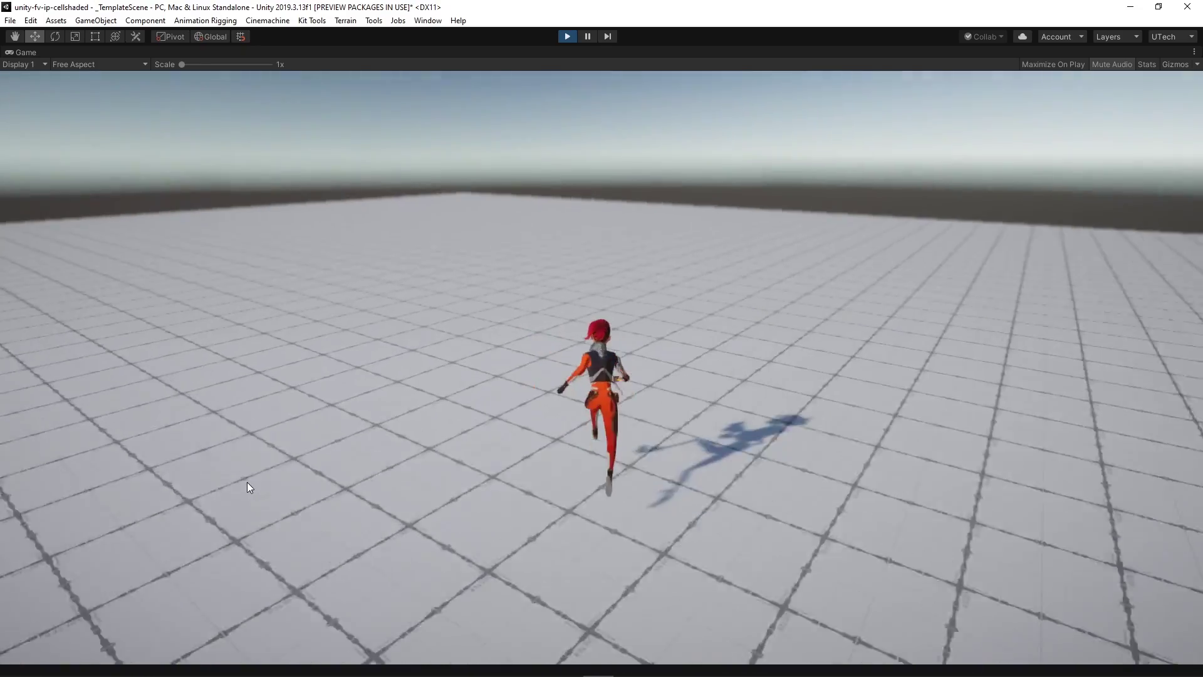
{"action": "key", "text": "space"}
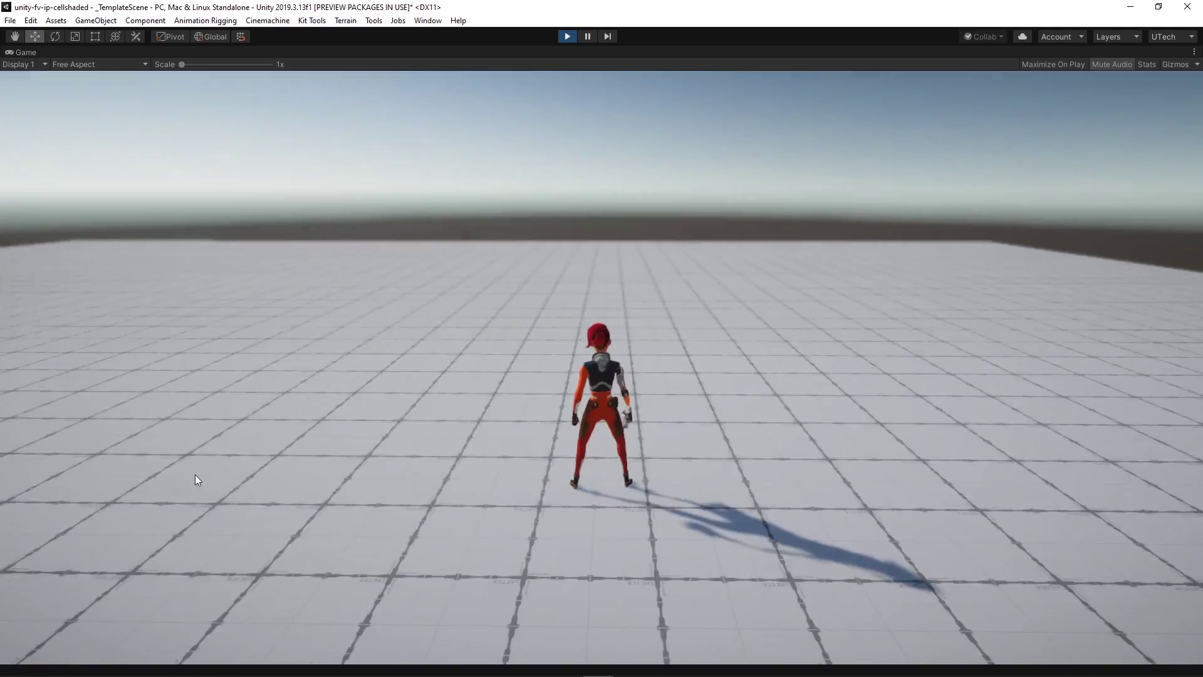
{"action": "left_click", "coordinate": [195, 475]}
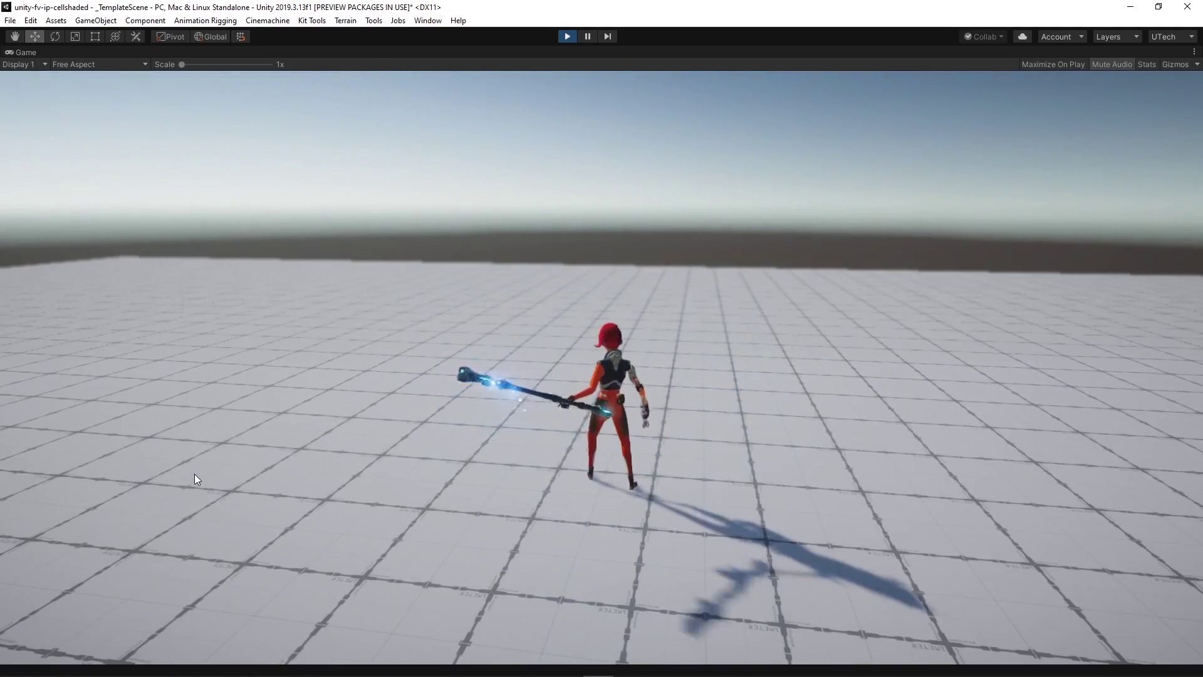
{"action": "key", "text": "w"}
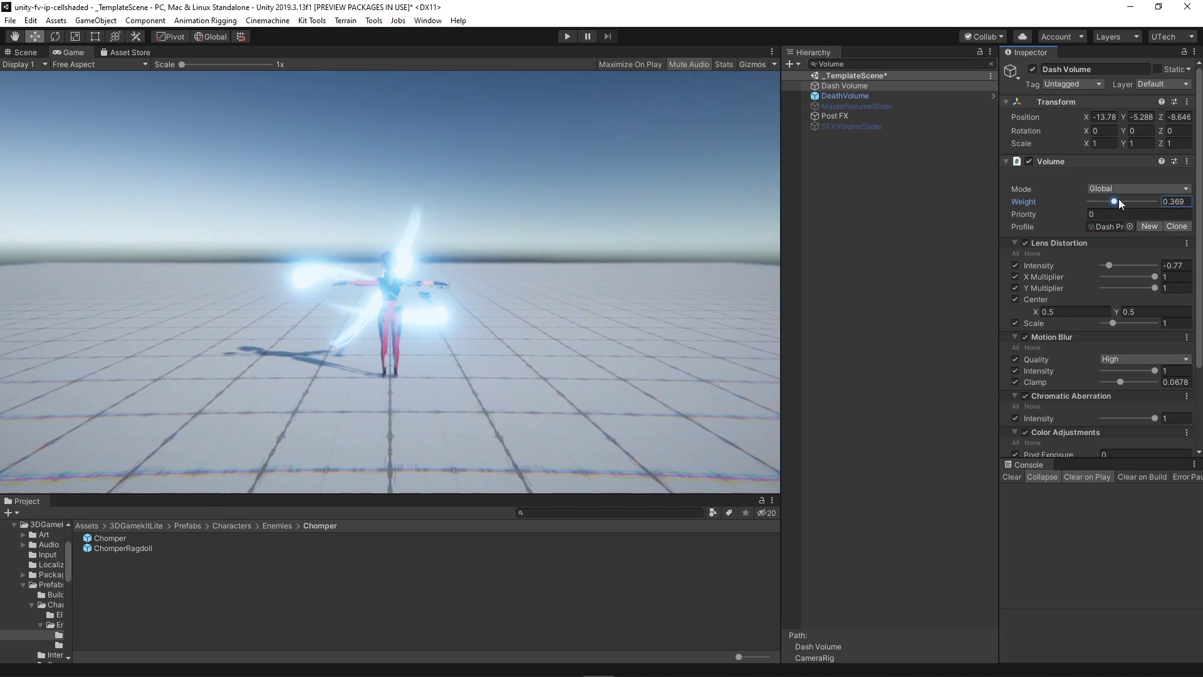
Sweep the Dash Volume's Weight down to 0 and up to 1 to preview its post-processing effect
{"action": "left_click_drag", "start_coordinate": [1118, 199], "coordinate": [1089, 213]}
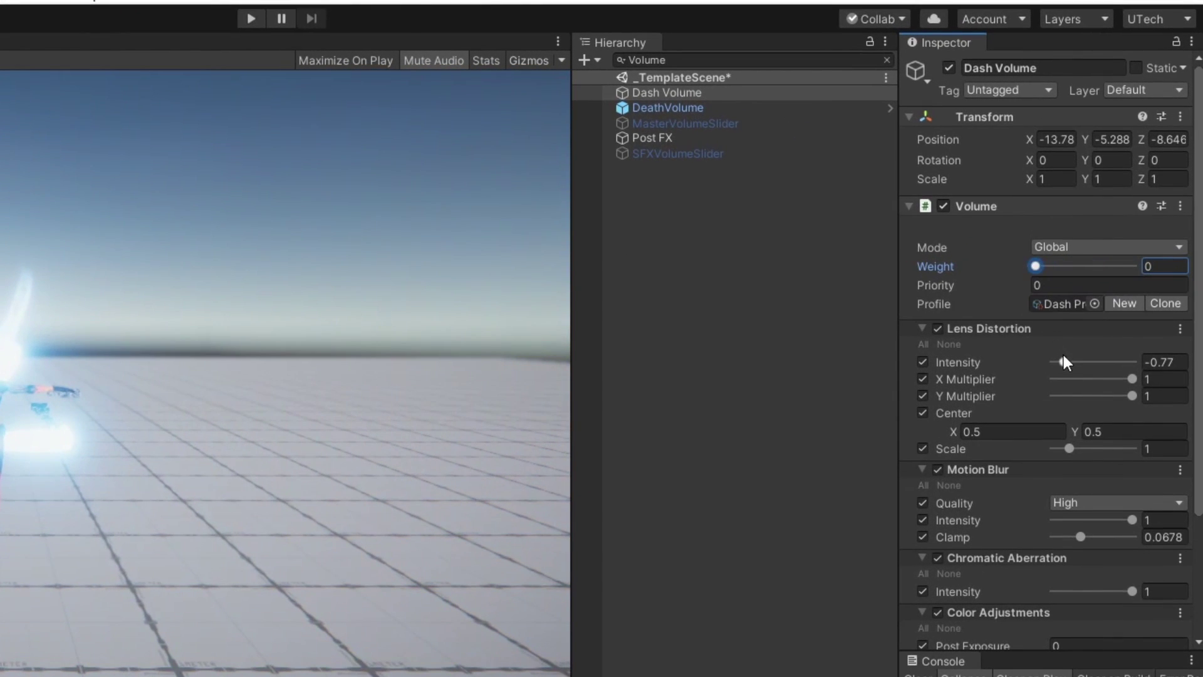
{"action": "left_click_drag", "start_coordinate": [1081, 260], "coordinate": [1165, 275]}
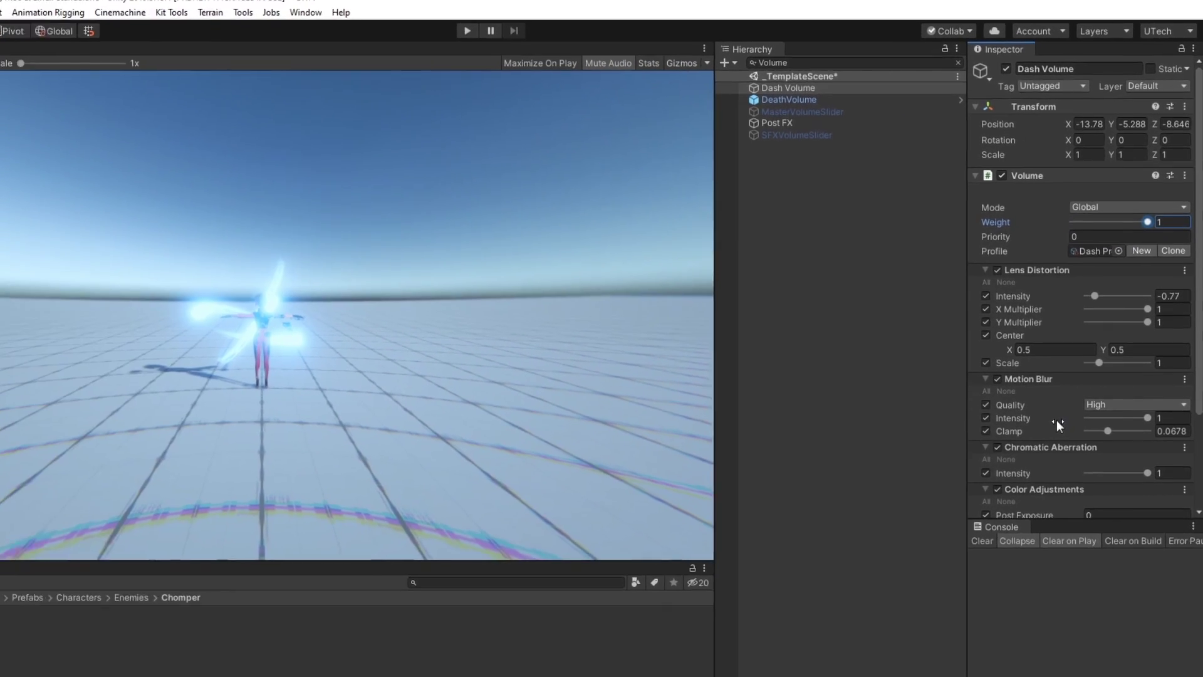
{"action": "scroll", "coordinate": [1096, 505], "scroll_direction": "down", "scroll_amount": 5}
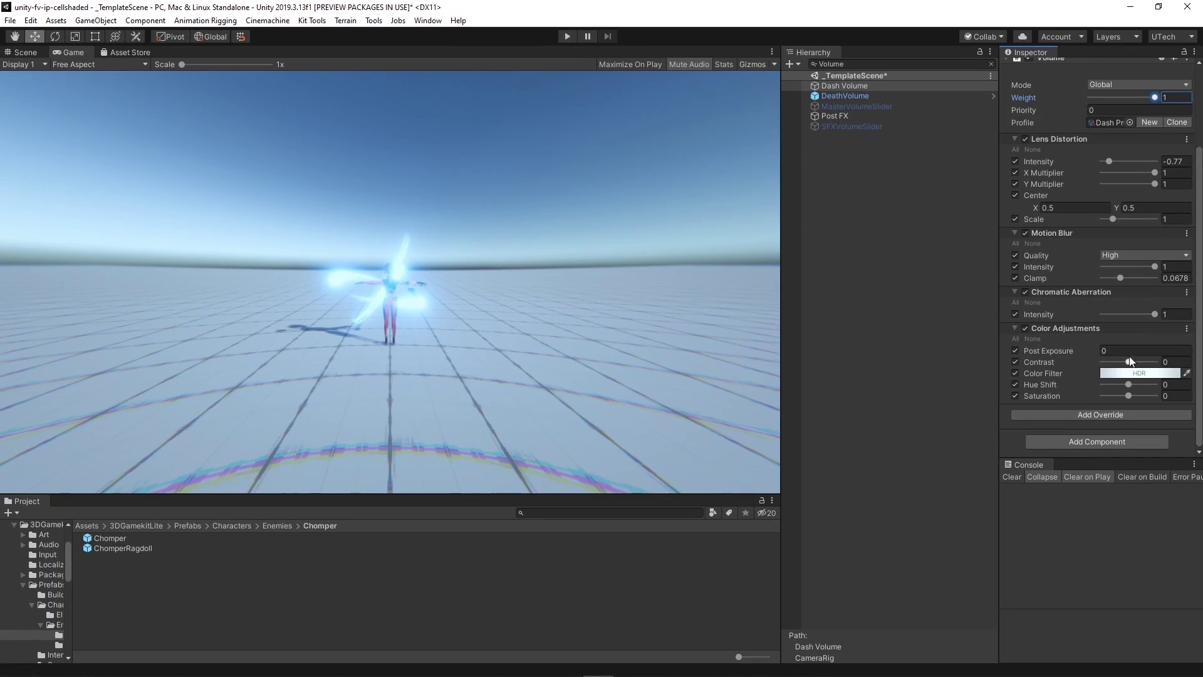
{"action": "scroll", "coordinate": [1190, 301], "scroll_direction": "up", "scroll_amount": 3}
{"action": "left_click_drag", "start_coordinate": [1112, 266], "coordinate": [1110, 269]}
Reduce the Dash Volume's Chromatic Aberration intensity to 0.41 and adjust the pale blue tint of its HDR Color Filter
{"action": "scroll", "coordinate": [1128, 289], "scroll_direction": "down", "scroll_amount": 3}
{"action": "left_click", "coordinate": [1130, 313]}
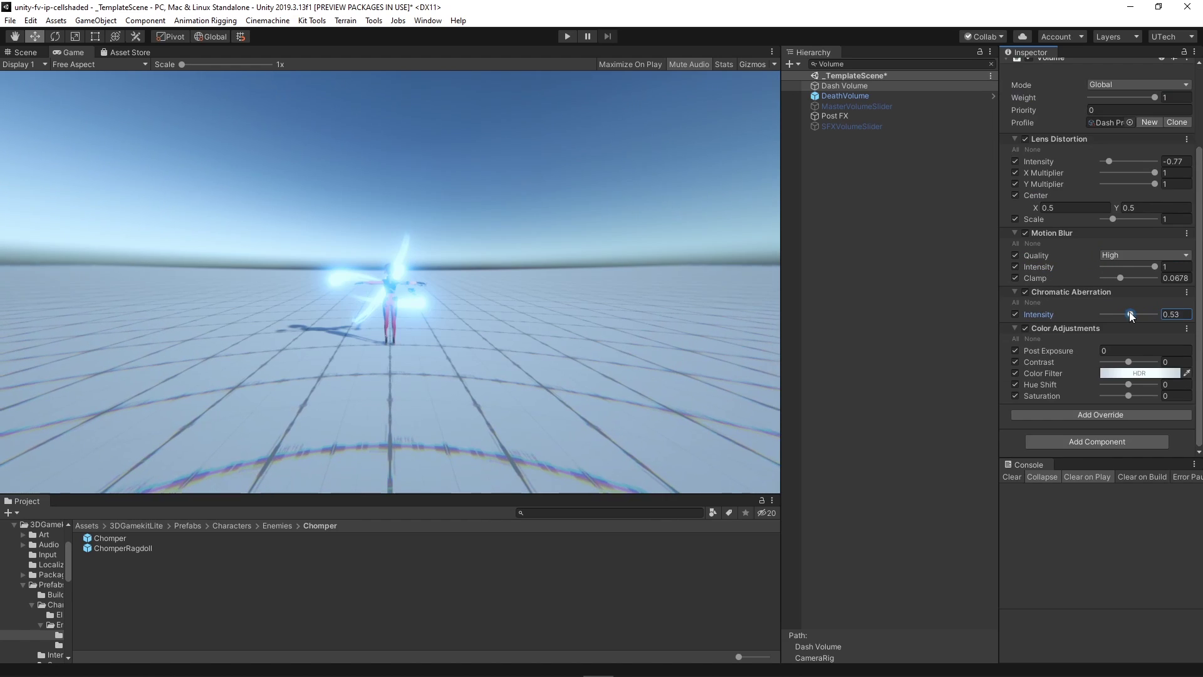
{"action": "left_click", "coordinate": [1111, 370]}
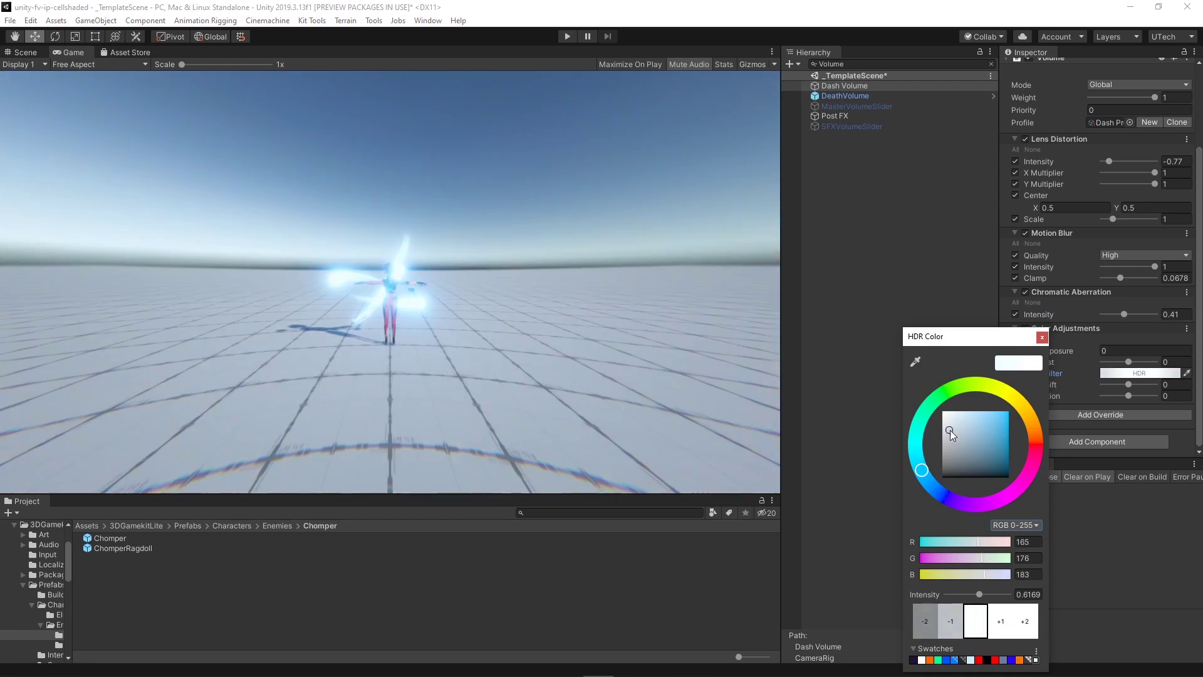
{"action": "mouse_move", "coordinate": [950, 430]}
{"action": "left_mouse_down"}
{"action": "mouse_move", "coordinate": [927, 431]}
{"action": "mouse_move", "coordinate": [960, 433]}
{"action": "left_mouse_up"}
{"action": "left_click", "coordinate": [1043, 337]}
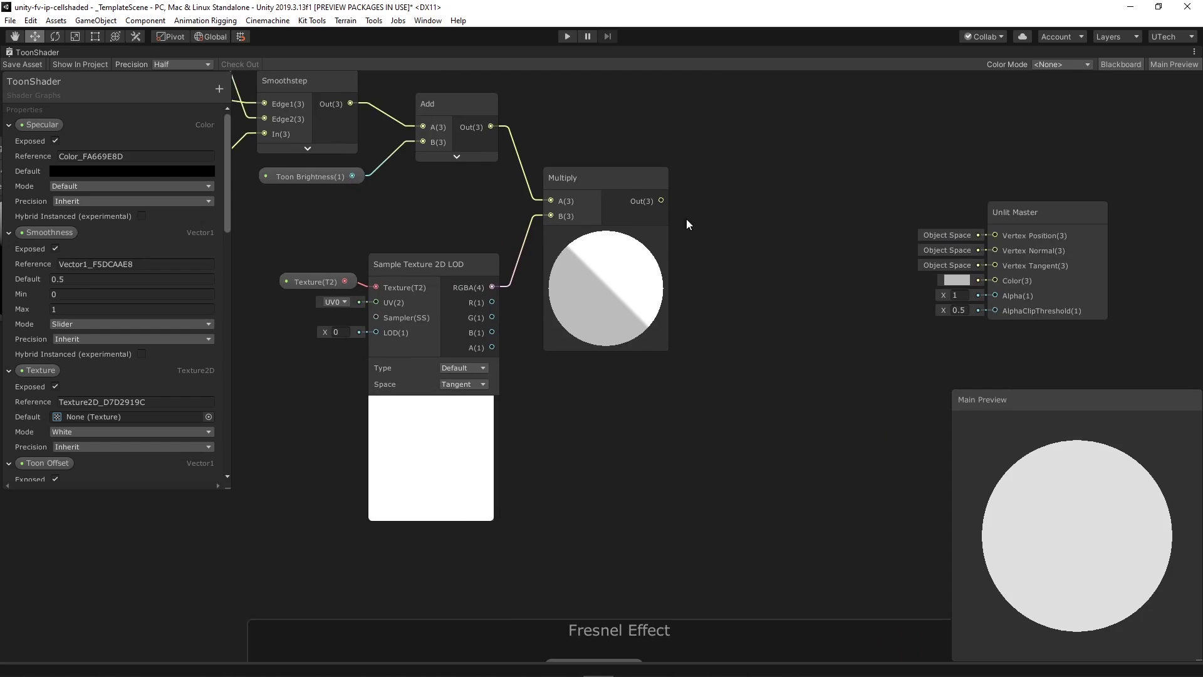
In ToonShader, connect the texture Multiply output to the Fresnel Effect group's Add node, and that Add output to the Unlit Master's Color
{"action": "middle_click_drag", "start_coordinate": [686, 224], "coordinate": [609, 122]}
{"action": "left_click_drag", "start_coordinate": [584, 99], "coordinate": [784, 580]}
{"action": "middle_click_drag", "start_coordinate": [897, 582], "coordinate": [639, 577]}
{"action": "left_click_drag", "start_coordinate": [634, 573], "coordinate": [663, 158]}
{"action": "middle_click_drag", "start_coordinate": [501, 313], "coordinate": [597, 311]}
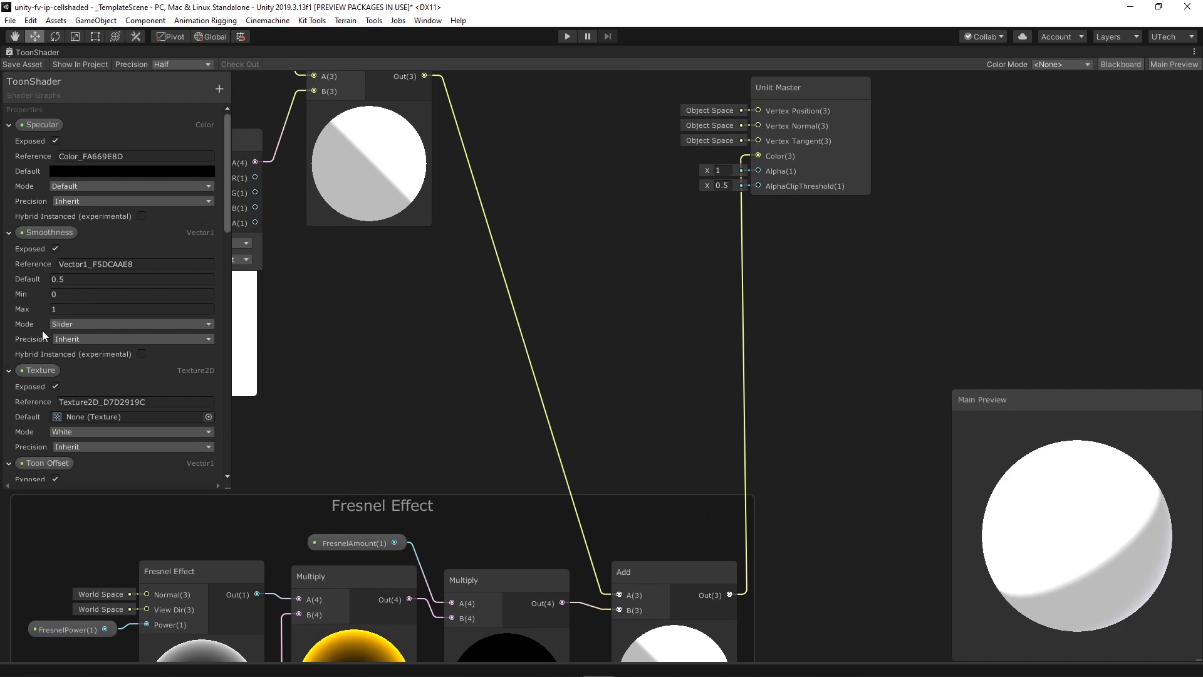
Set ToonShader's FresnelAmount default to 2 and raise the FresnelAmount on Ellen_Body's m_char_toon material
{"action": "scroll", "coordinate": [43, 330], "scroll_direction": "down", "scroll_amount": 10}
{"action": "left_click", "coordinate": [68, 209]}
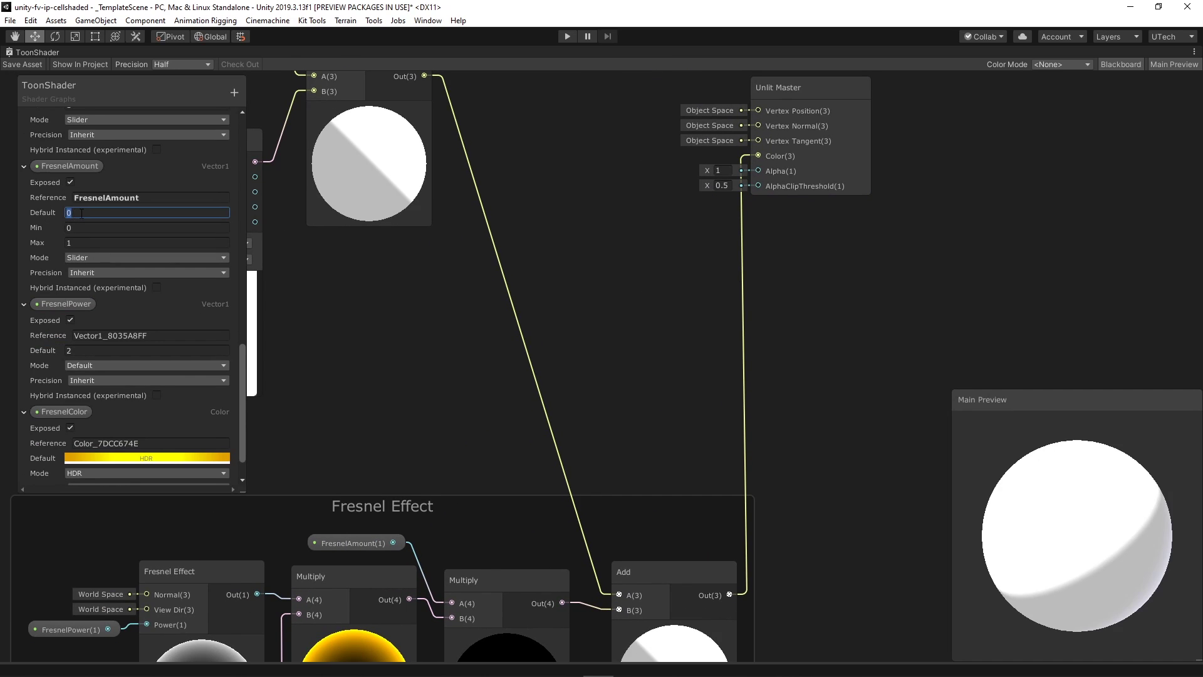
{"action": "type", "text": "2"}
{"action": "middle_click_drag", "start_coordinate": [548, 391], "coordinate": [600, 111]}
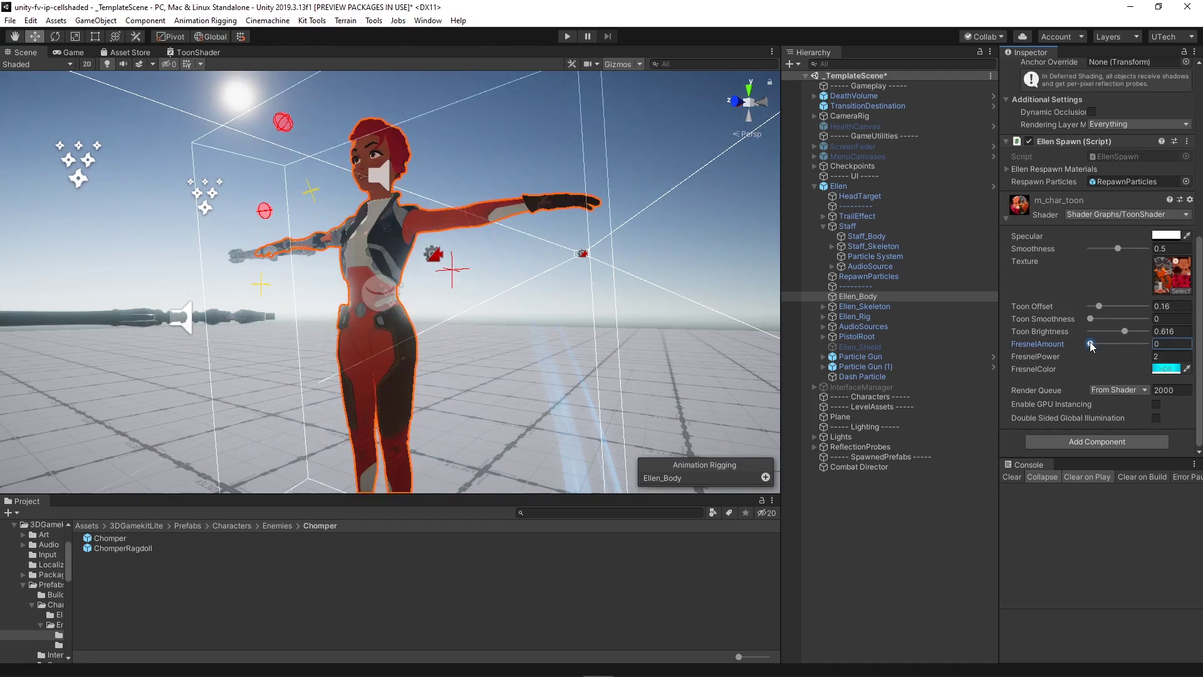
{"action": "left_click_drag", "start_coordinate": [1095, 344], "coordinate": [1106, 344]}
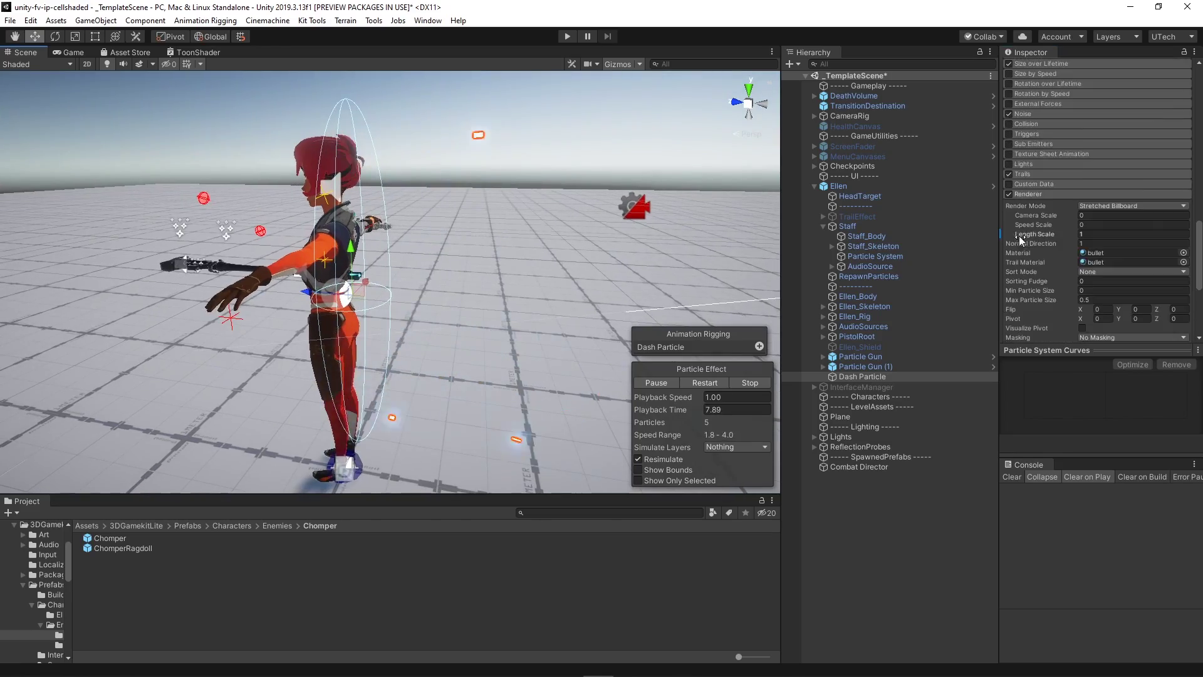
Stretch the Dash Particle by setting its Renderer Length Scale to 16.04, and enter play mode
{"action": "scroll", "coordinate": [1068, 247], "scroll_direction": "down", "scroll_amount": 3}
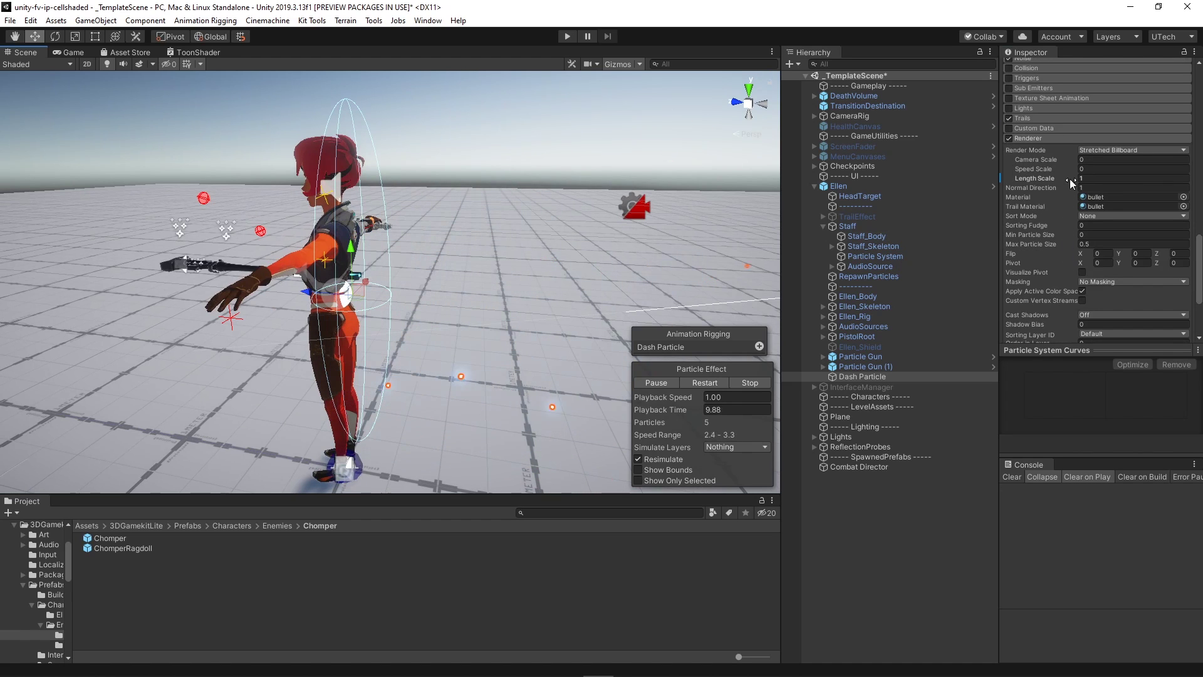
{"action": "left_click", "coordinate": [1069, 179]}
{"action": "mouse_move", "coordinate": [1115, 186]}
{"action": "left_mouse_down"}
{"action": "mouse_move", "coordinate": [1185, 190]}
{"action": "mouse_move", "coordinate": [46, 189]}
{"action": "mouse_move", "coordinate": [1147, 192]}
{"action": "mouse_move", "coordinate": [1125, 195]}
{"action": "left_mouse_up"}
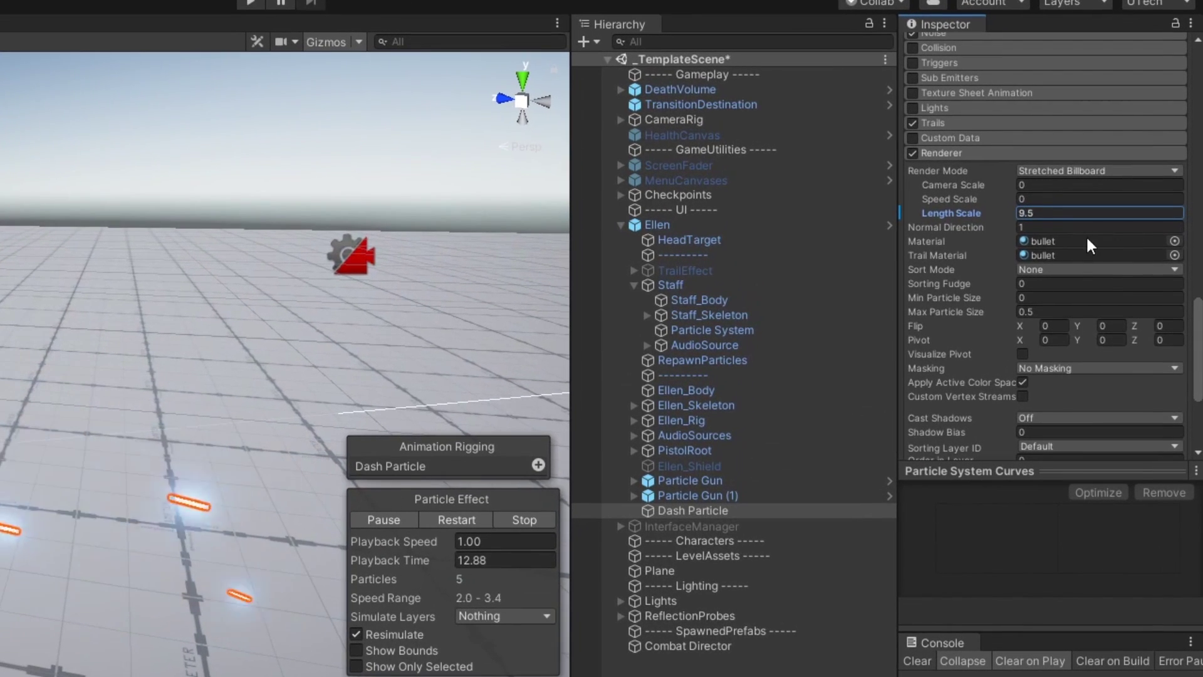
{"action": "left_click_drag", "start_coordinate": [1086, 235], "coordinate": [1144, 243]}
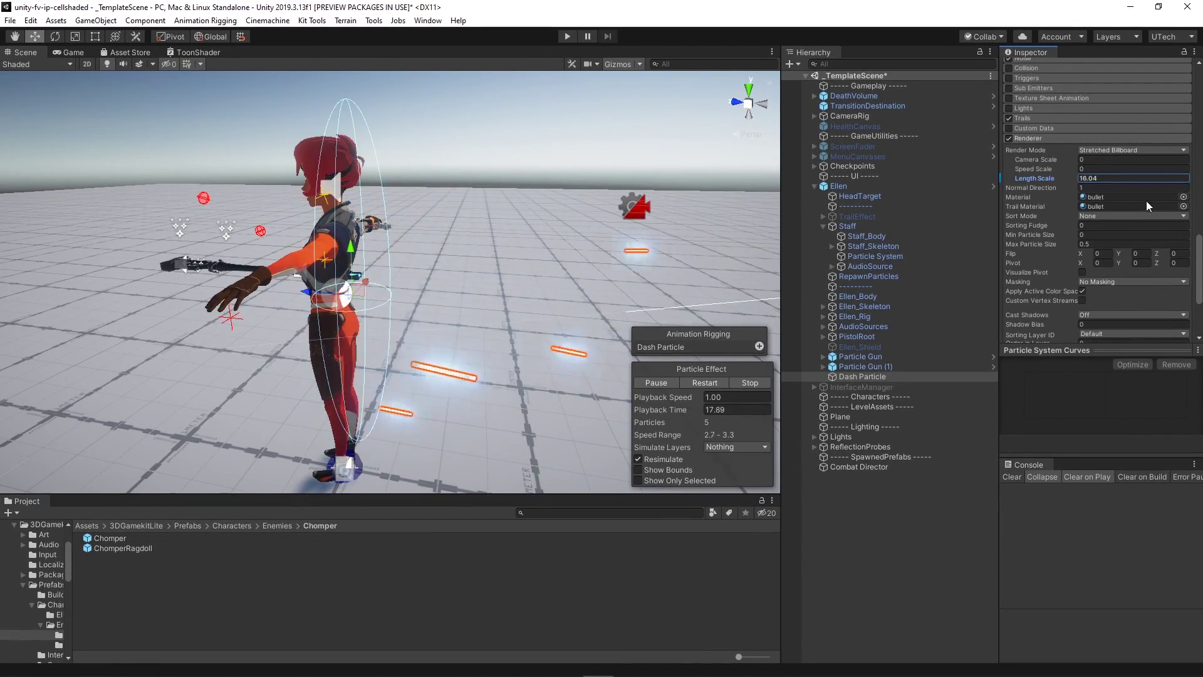
{"action": "key", "text": "ctrl+p"}
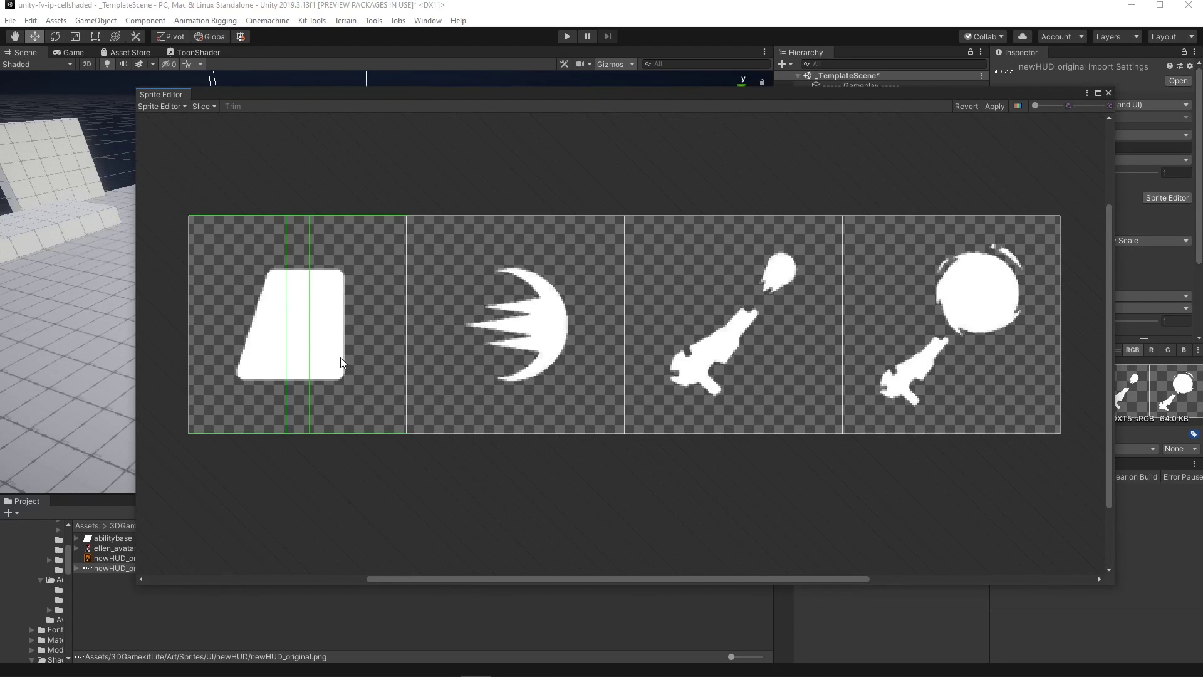
Inspect the four sliced icon sprites of newHUD_original in the Sprite Editor, including the borders of the slot background
{"action": "left_click", "coordinate": [340, 358]}
{"action": "left_click", "coordinate": [802, 319]}
{"action": "left_click", "coordinate": [940, 320]}
{"action": "scroll", "coordinate": [802, 320], "scroll_direction": "up", "scroll_amount": 3}
{"action": "middle_click_drag", "start_coordinate": [338, 416], "coordinate": [633, 442]}
{"action": "scroll", "coordinate": [633, 442], "scroll_direction": "down", "scroll_amount": 3}
{"action": "middle_click_drag", "start_coordinate": [794, 484], "coordinate": [626, 464]}
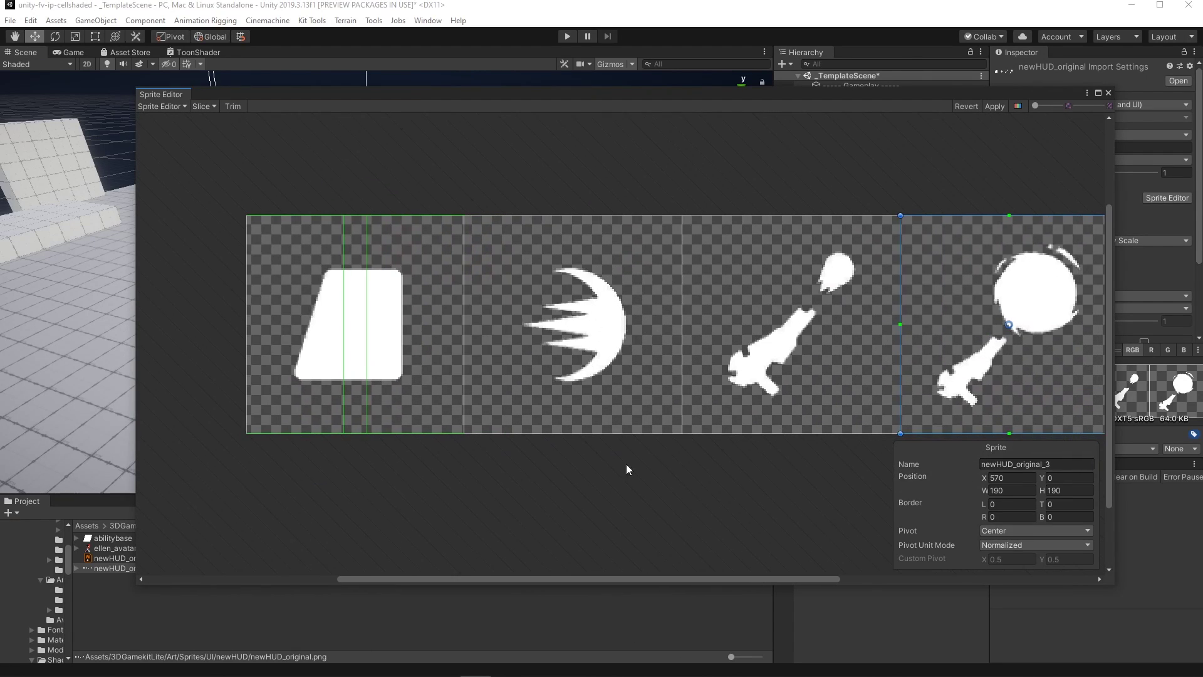
{"action": "left_click", "coordinate": [626, 464]}
{"action": "left_click", "coordinate": [788, 318]}
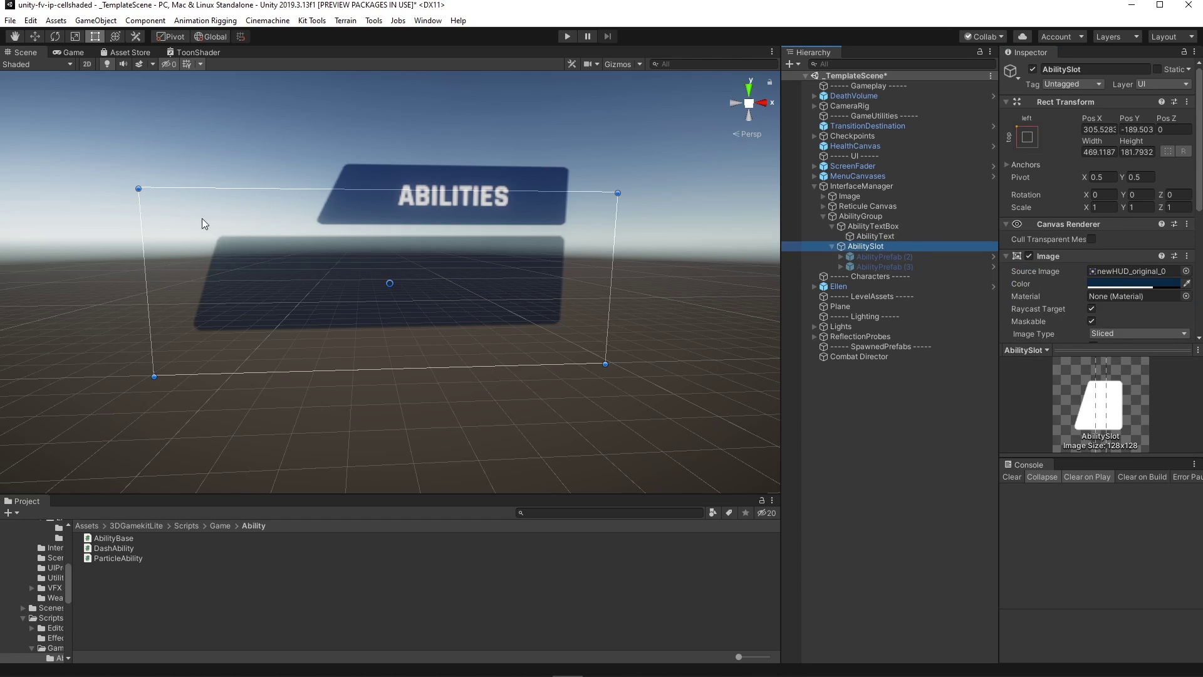
Activate the AbilityPrefab (2) object under AbilitySlot and frame it in the Scene view
{"action": "mouse_move", "coordinate": [152, 215]}
{"action": "left_mouse_down"}
{"action": "mouse_move", "coordinate": [70, 228]}
{"action": "mouse_move", "coordinate": [144, 220]}
{"action": "left_mouse_up"}
{"action": "middle_click_drag", "start_coordinate": [273, 216], "coordinate": [347, 255]}
{"action": "scroll", "coordinate": [347, 255], "scroll_direction": "up", "scroll_amount": 1}
{"action": "left_click", "coordinate": [884, 257]}
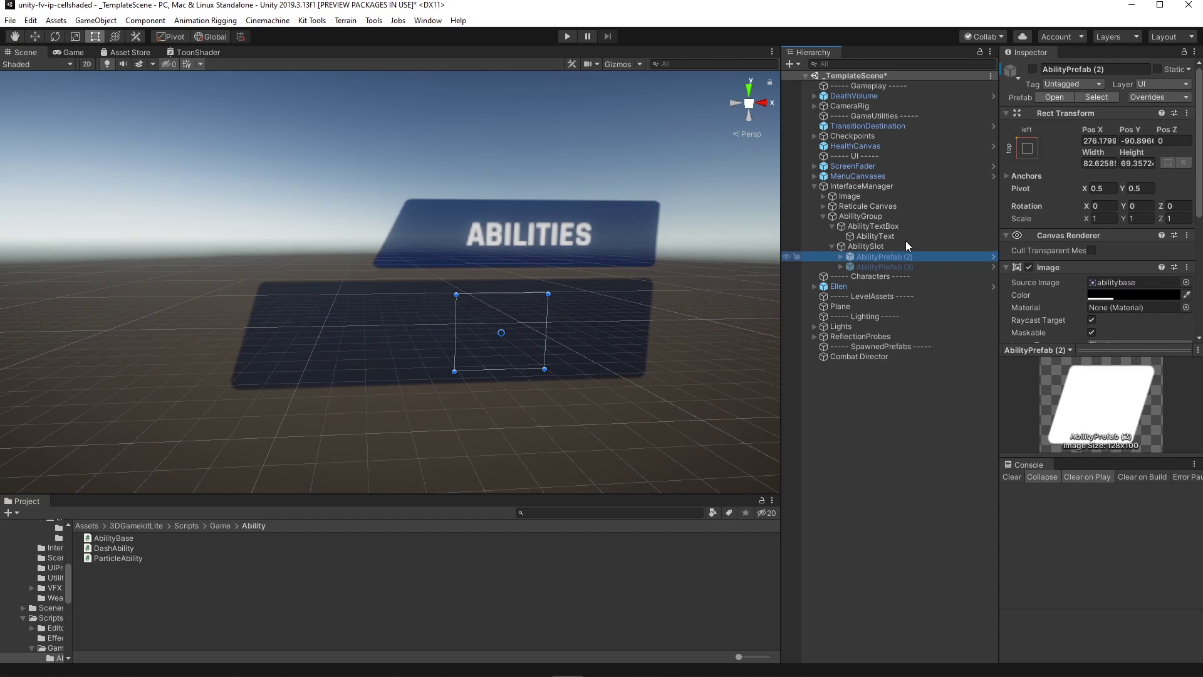
{"action": "left_click", "coordinate": [1032, 69]}
{"action": "key", "text": "f"}
Expand AbilityPrefab (2) and scrub the Fill Amount of its child Image to preview the vertical fill, ending at 1
{"action": "left_click", "coordinate": [841, 257]}
{"action": "left_click", "coordinate": [876, 266]}
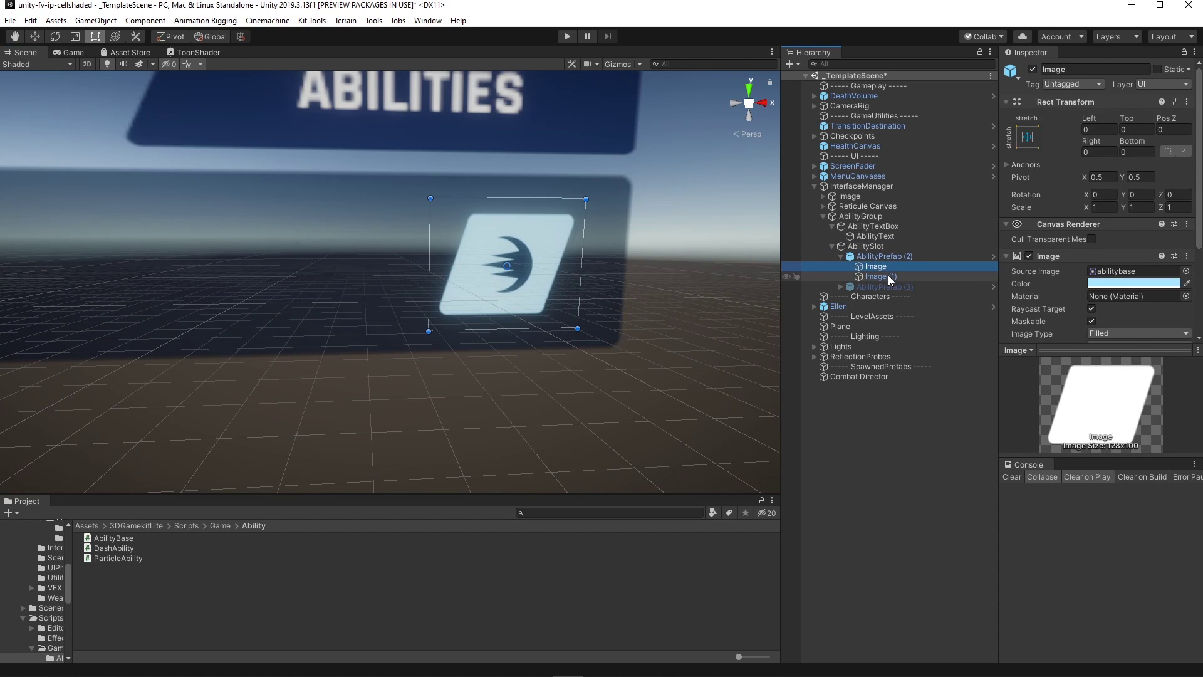
{"action": "scroll", "coordinate": [1010, 291], "scroll_direction": "down", "scroll_amount": 3}
{"action": "left_click_drag", "start_coordinate": [999, 285], "coordinate": [990, 284]}
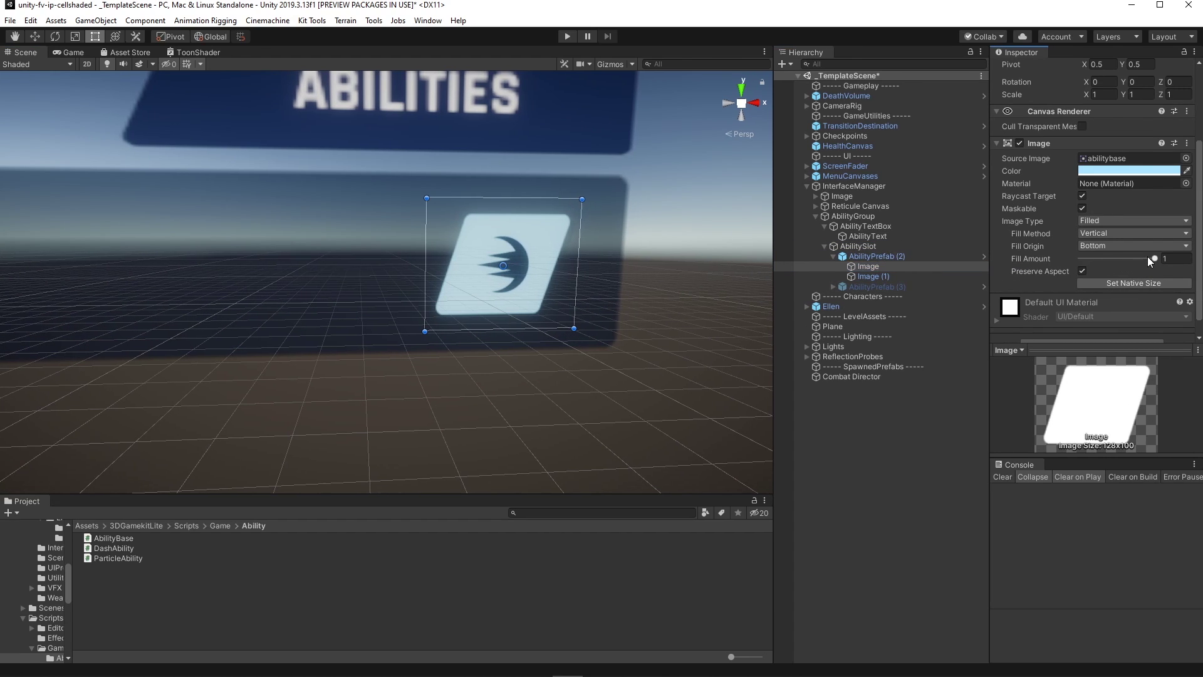
{"action": "mouse_move", "coordinate": [1147, 256]}
{"action": "left_mouse_down"}
{"action": "mouse_move", "coordinate": [1073, 262]}
{"action": "mouse_move", "coordinate": [1154, 259]}
{"action": "left_mouse_up"}
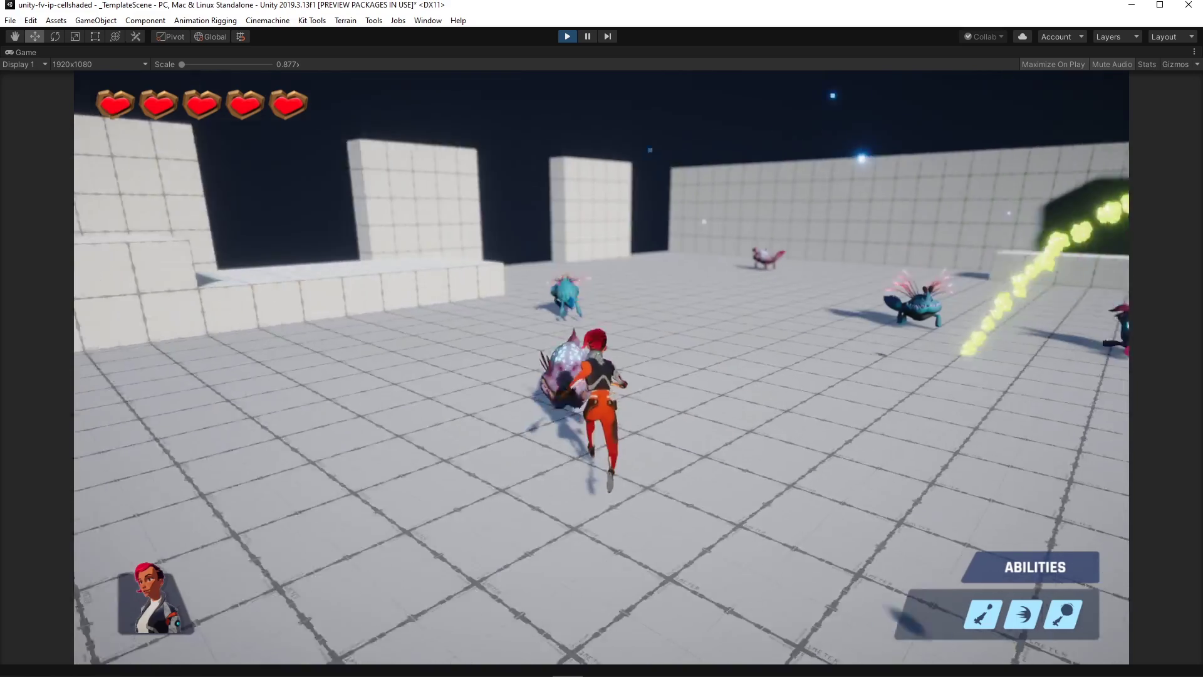
Playtest Ellen's running, dash, staff attack and over-the-shoulder gun aiming against the enemies in the arena
{"action": "key", "text": "w"}
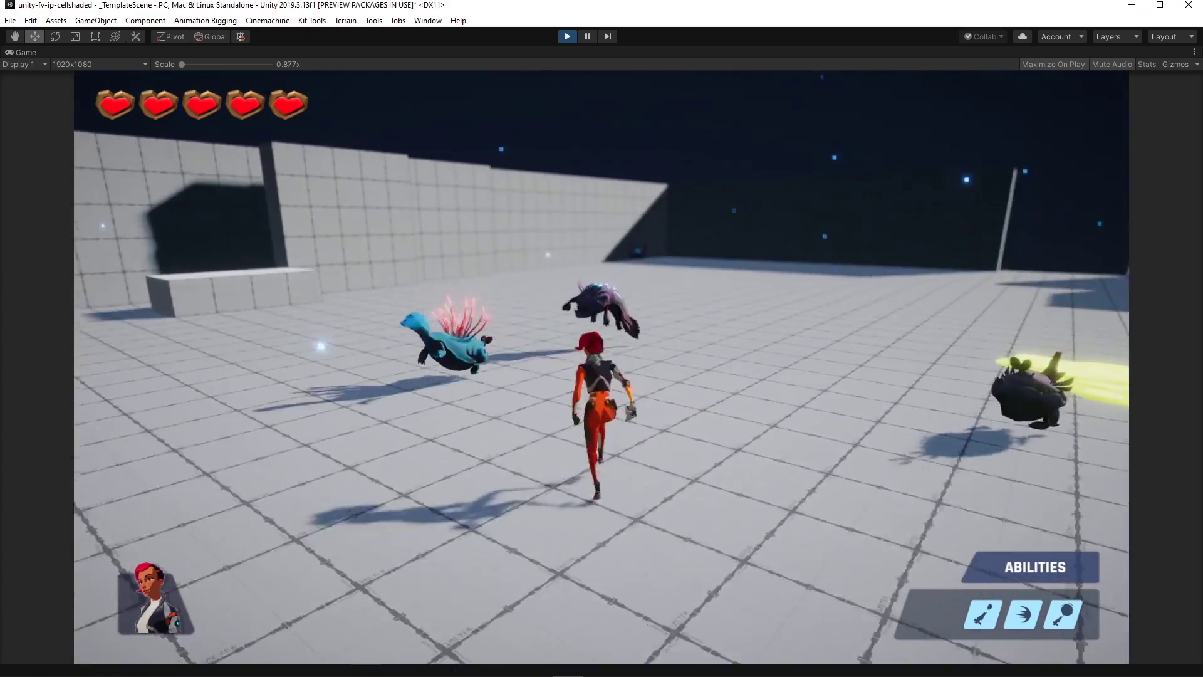
{"action": "key", "text": "shift"}
{"action": "key", "text": "w"}
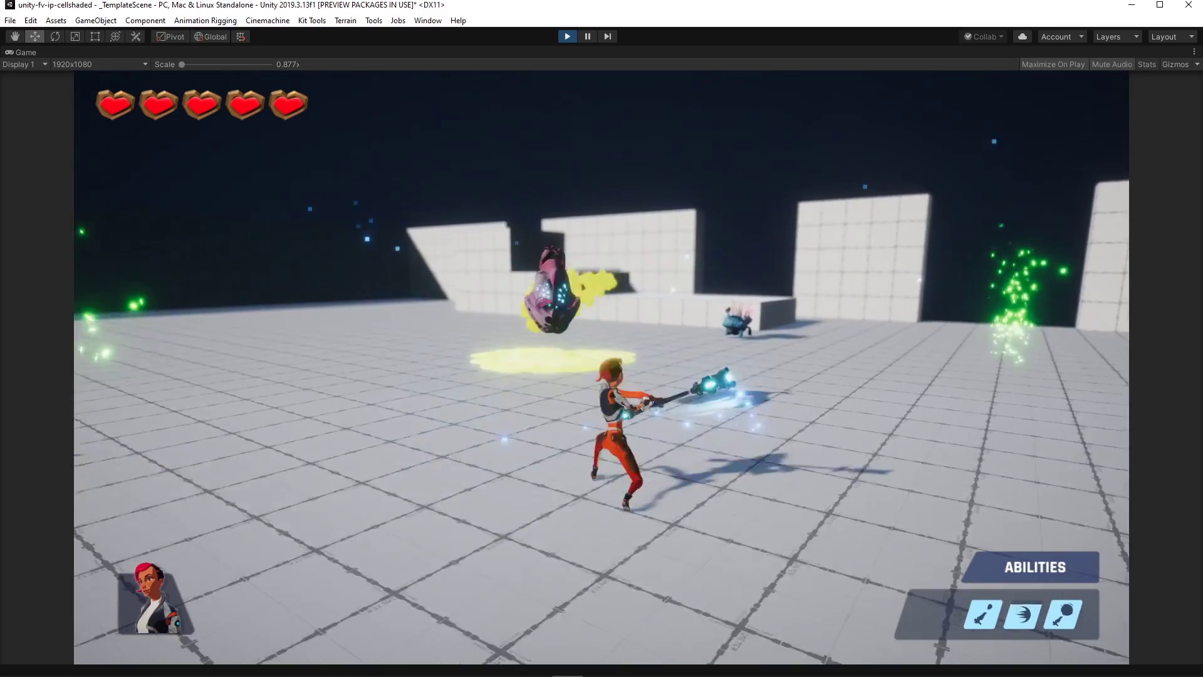
{"action": "left_click", "coordinate": [602, 367]}
{"action": "right_click", "coordinate": [601, 367]}
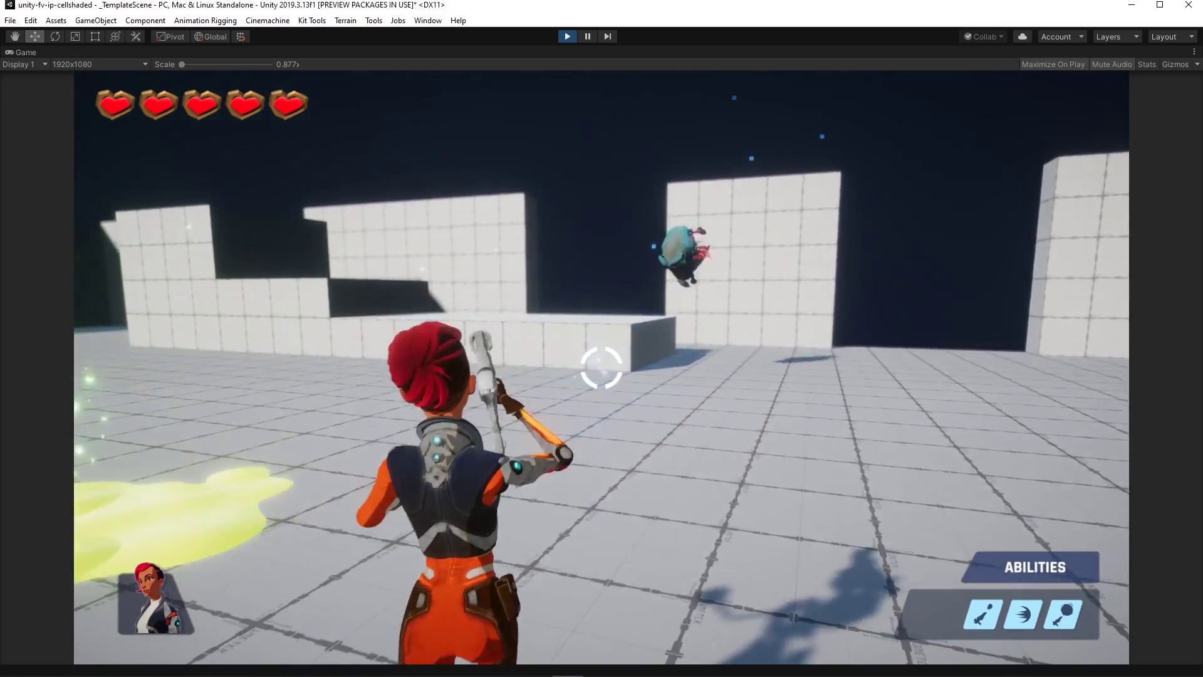
{"action": "key", "text": "w"}
{"action": "key", "text": "d"}
{"action": "left_click", "coordinate": [602, 367]}
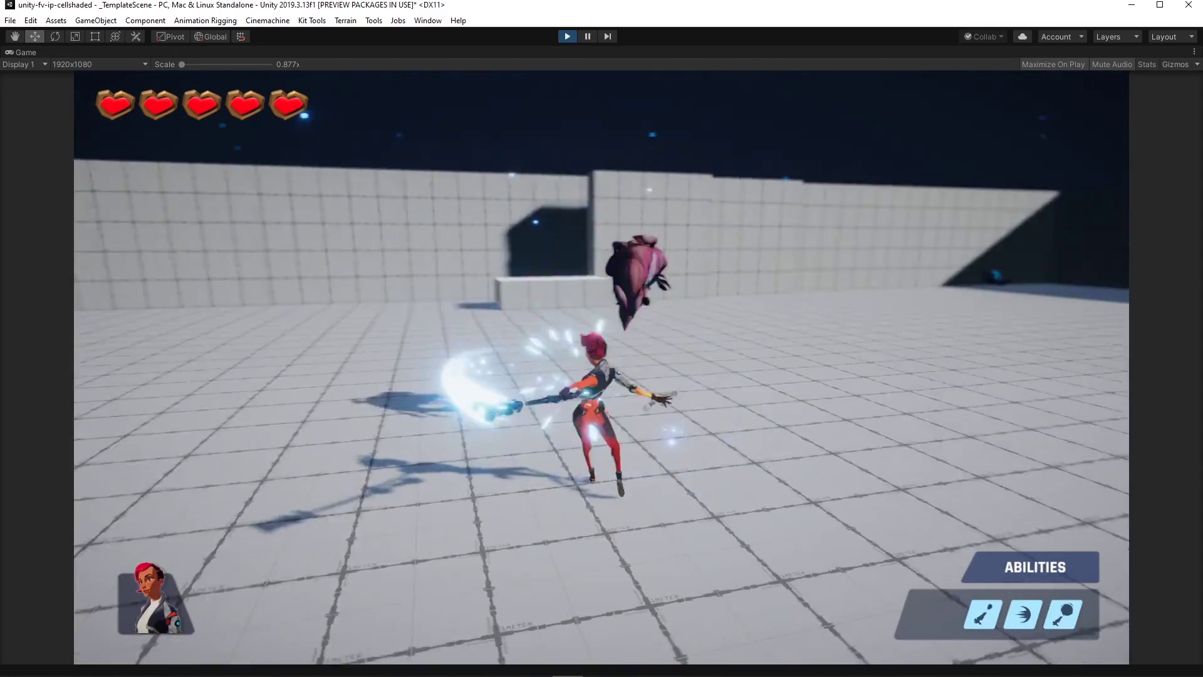
Playtest aiming and firing the gun while running, plus the dash and jump, to check the ability icons' cooldown fill
{"action": "right_click", "coordinate": [602, 367]}
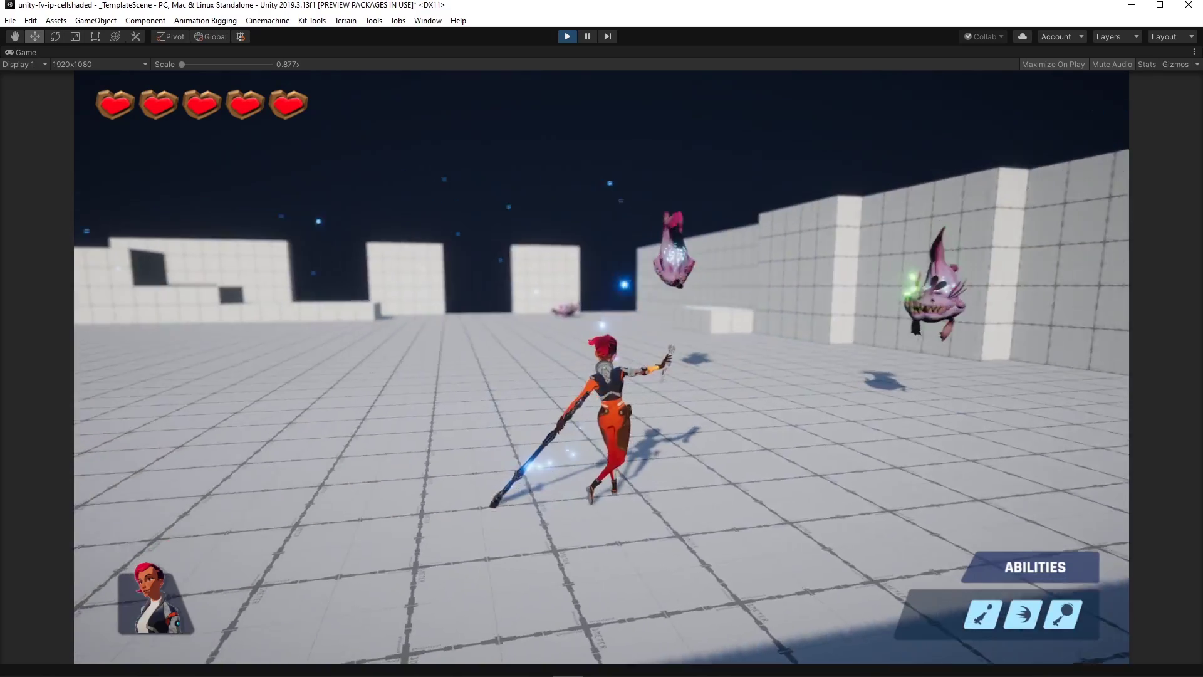
{"action": "key", "text": "w"}
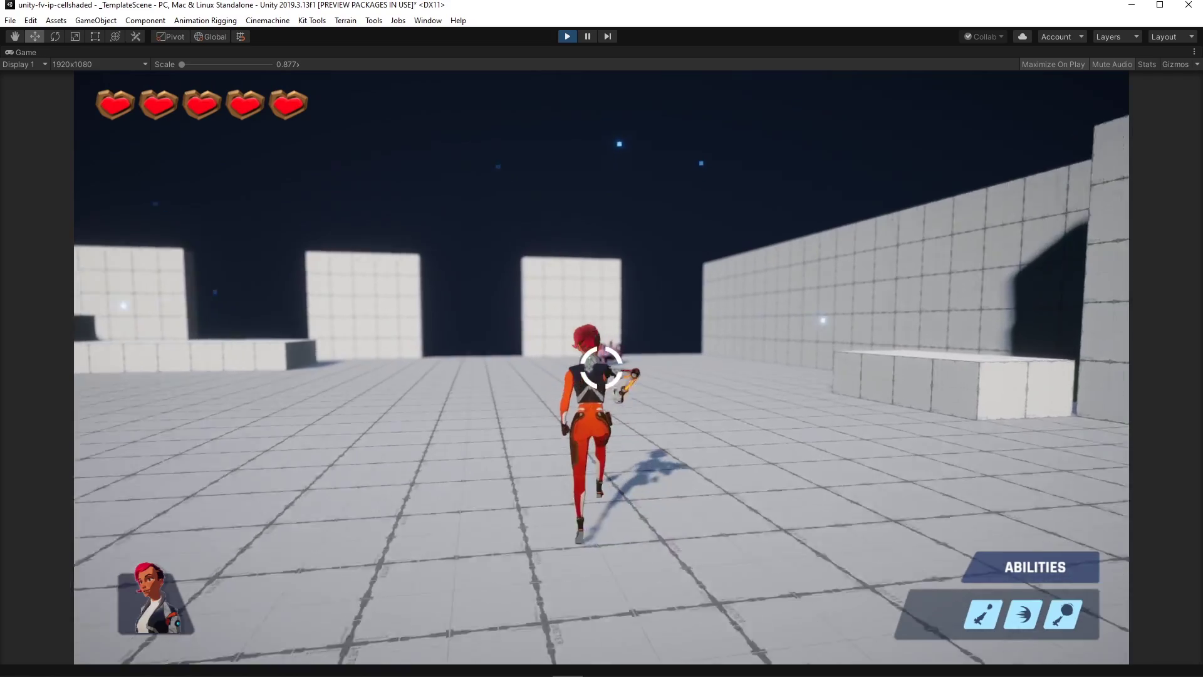
{"action": "left_click", "coordinate": [601, 367]}
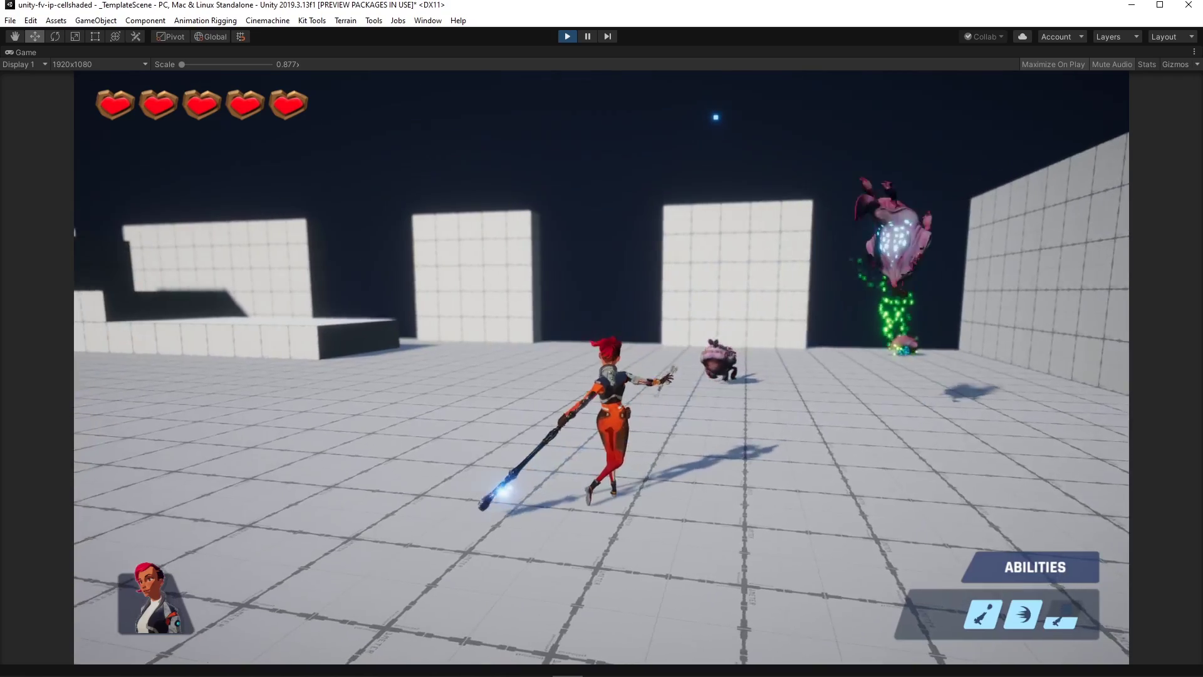
{"action": "key", "text": "shift"}
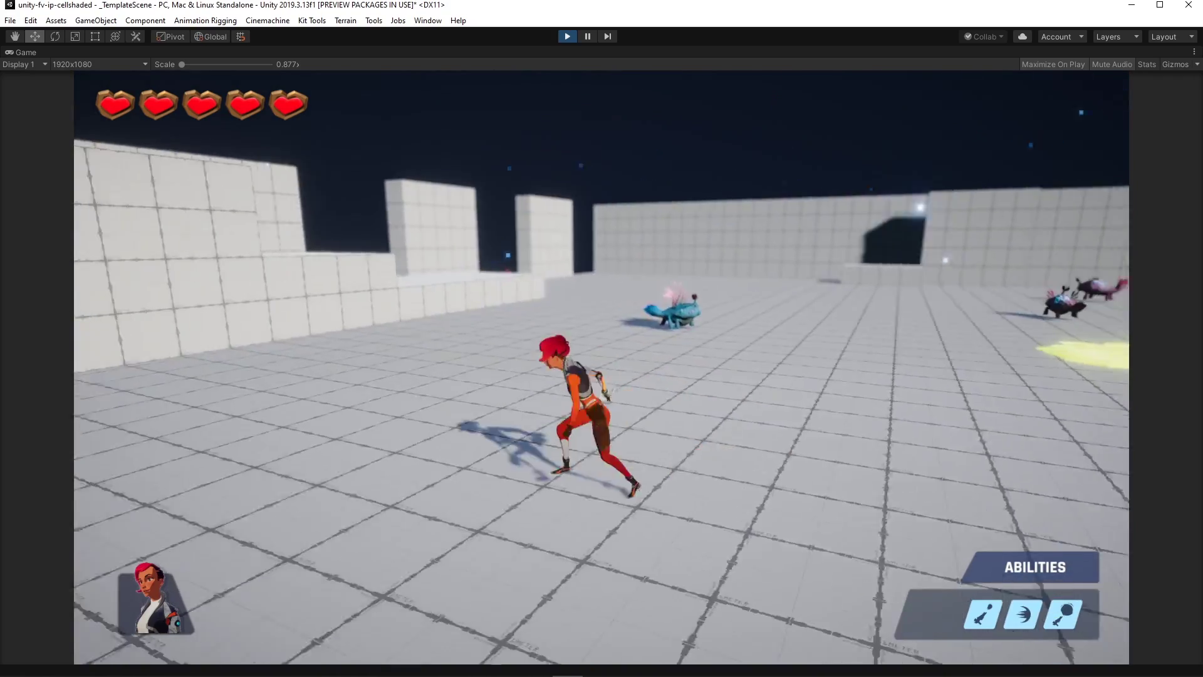
{"action": "key", "text": "space"}
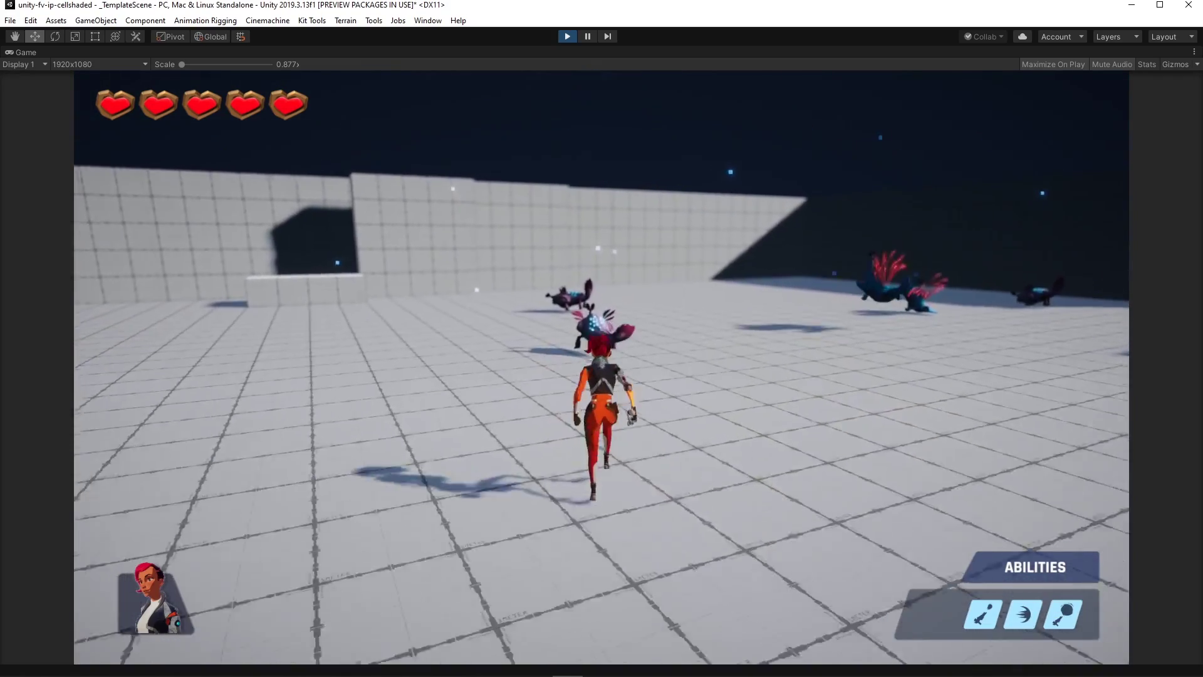